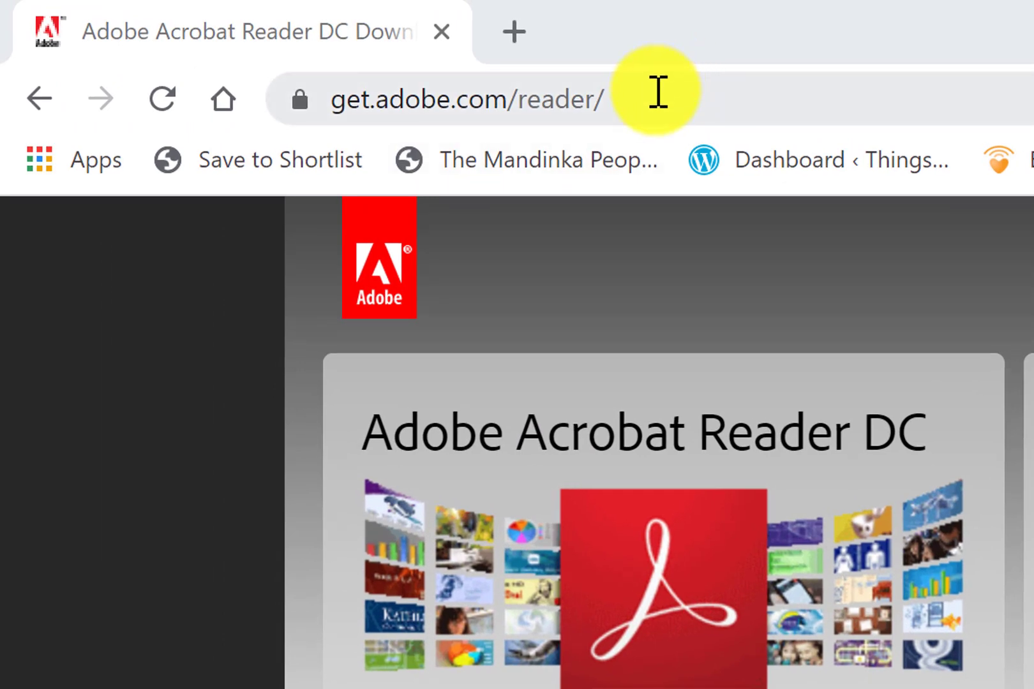
# Decline the optional McAfee Security Scan Plus and McAfee Safe Connect offers on the get.adobe.com/reader download page.
pyautogui.moveTo(658, 92); pyautogui.dragTo(288, 90)
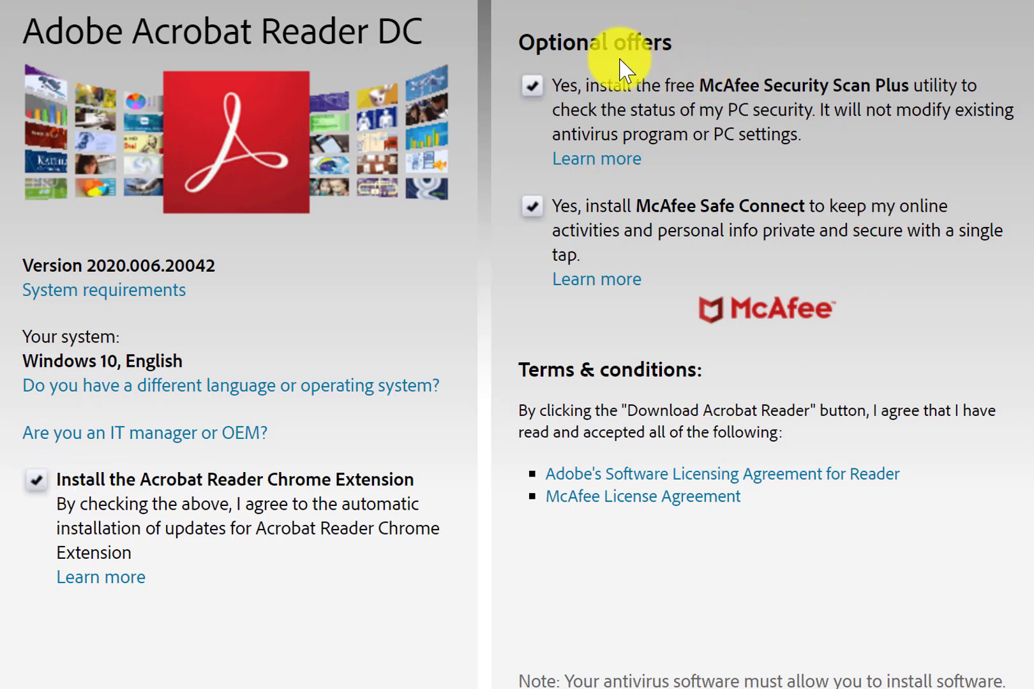
pyautogui.click(533, 89)
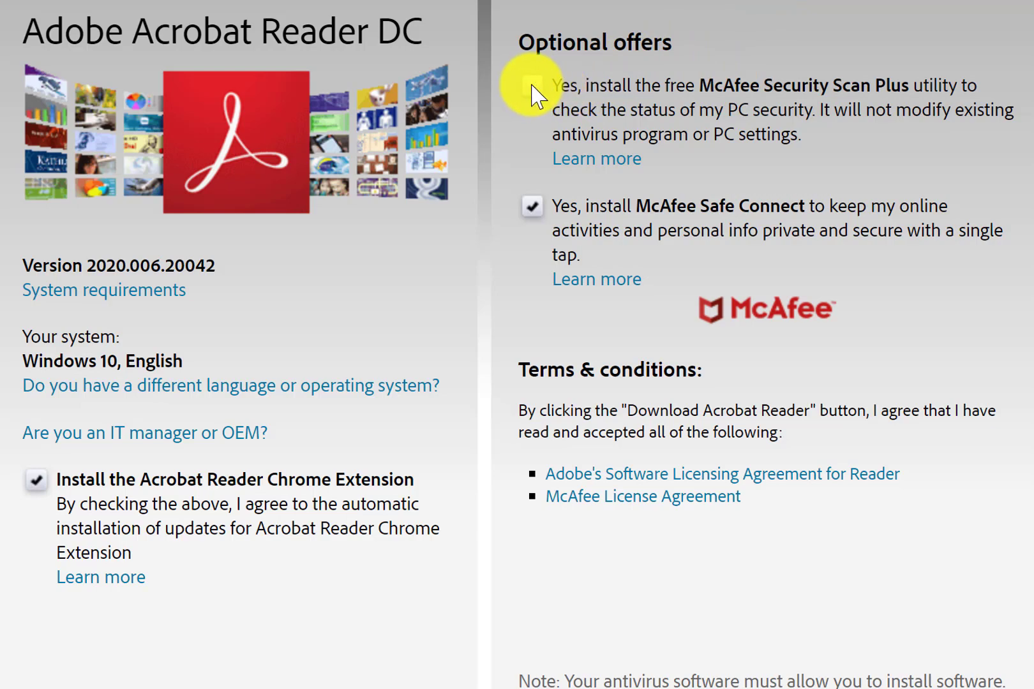
pyautogui.click(533, 209)
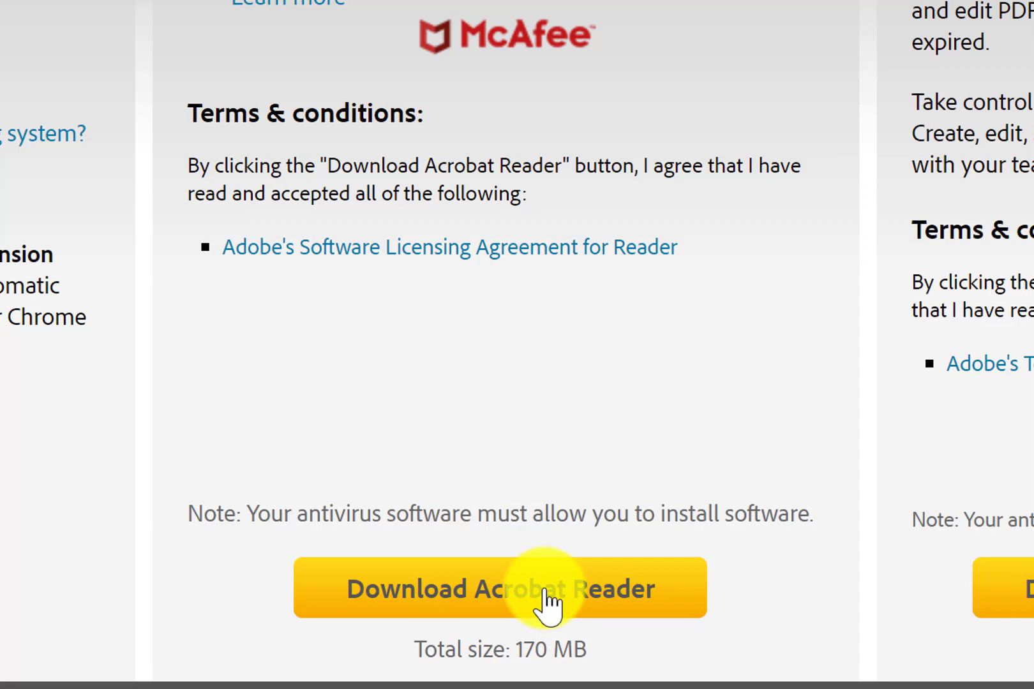
# Download the Acrobat Reader installer to the Desktop as readerdc_en_xa_cra_install and close the browser.
pyautogui.click(544, 592)
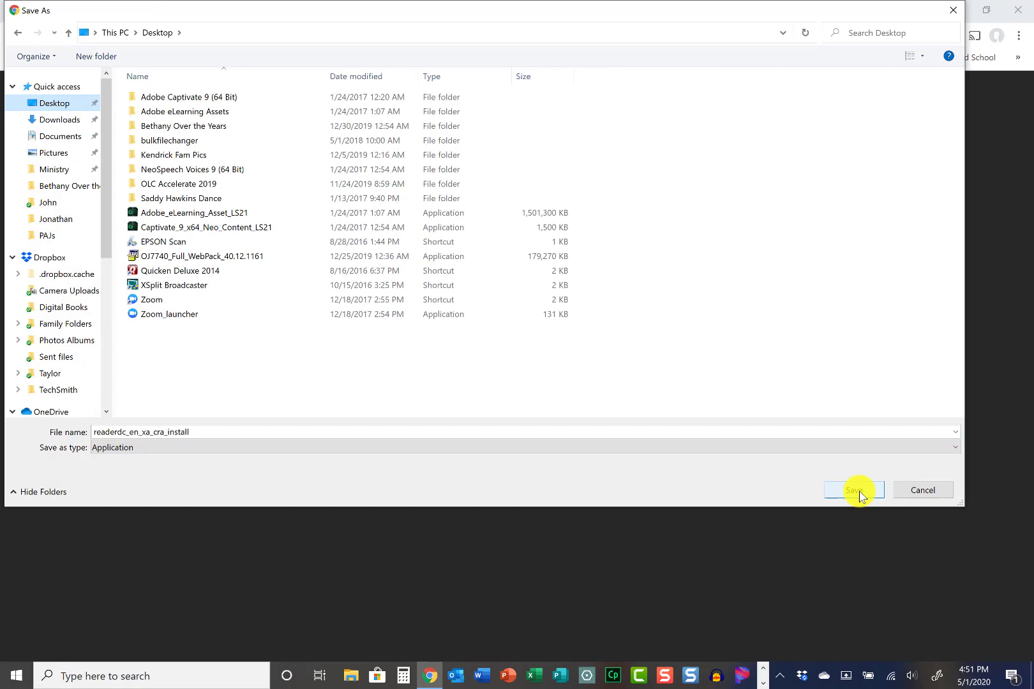
pyautogui.click(859, 490)
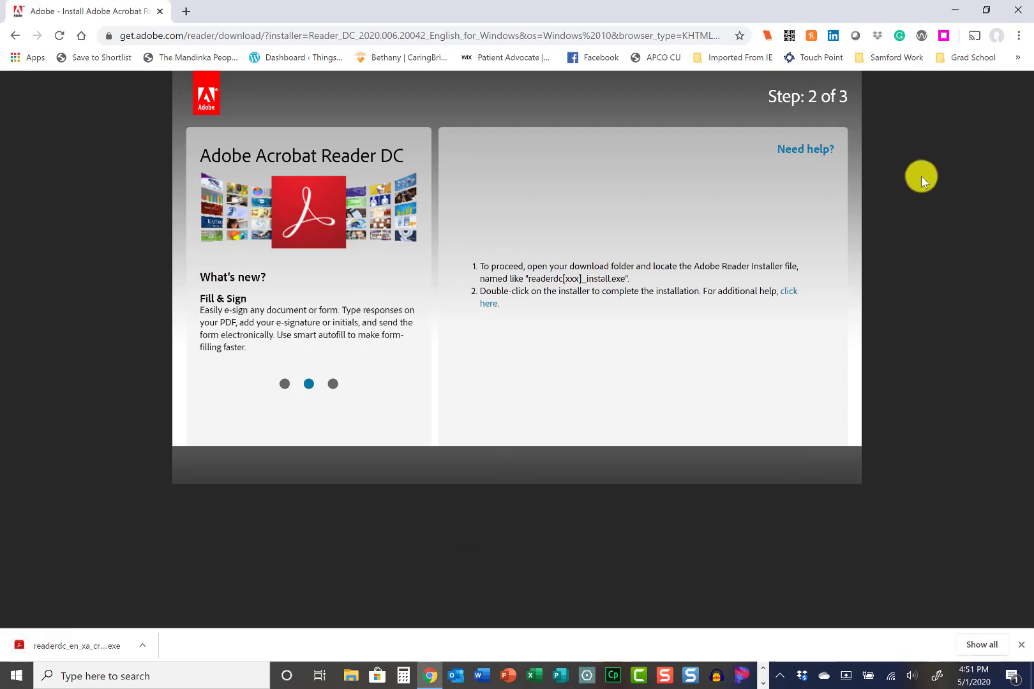
pyautogui.click(1019, 13)
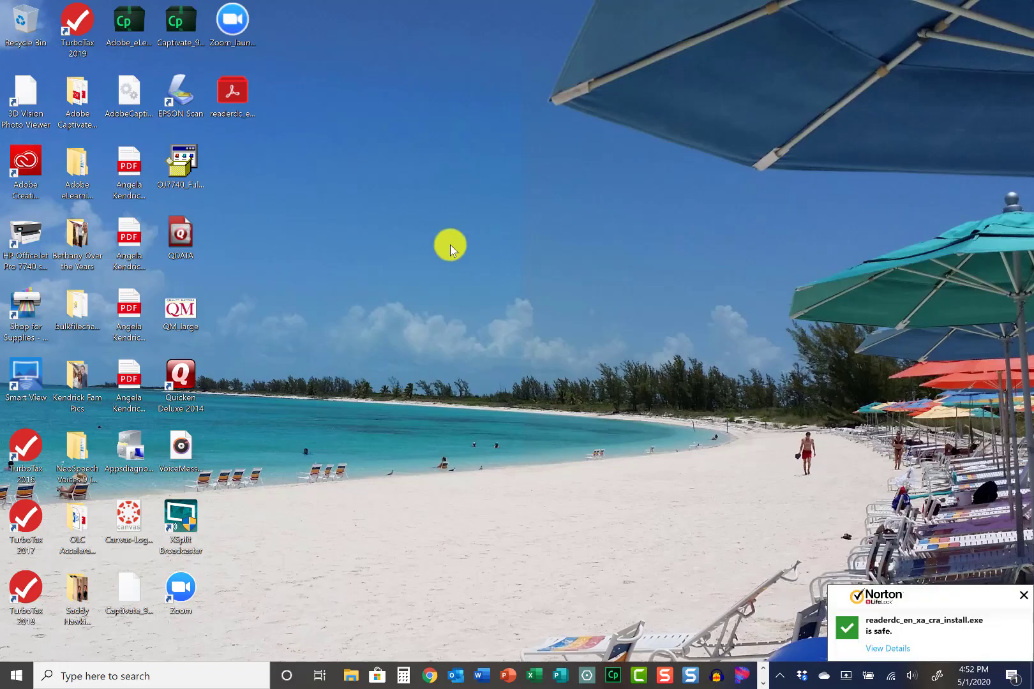
# Run the readerdc_en_xa_cra_install installer from the desktop and finish the Adobe Acrobat Reader DC installation.
pyautogui.moveTo(229, 89); pyautogui.dragTo(498, 309)
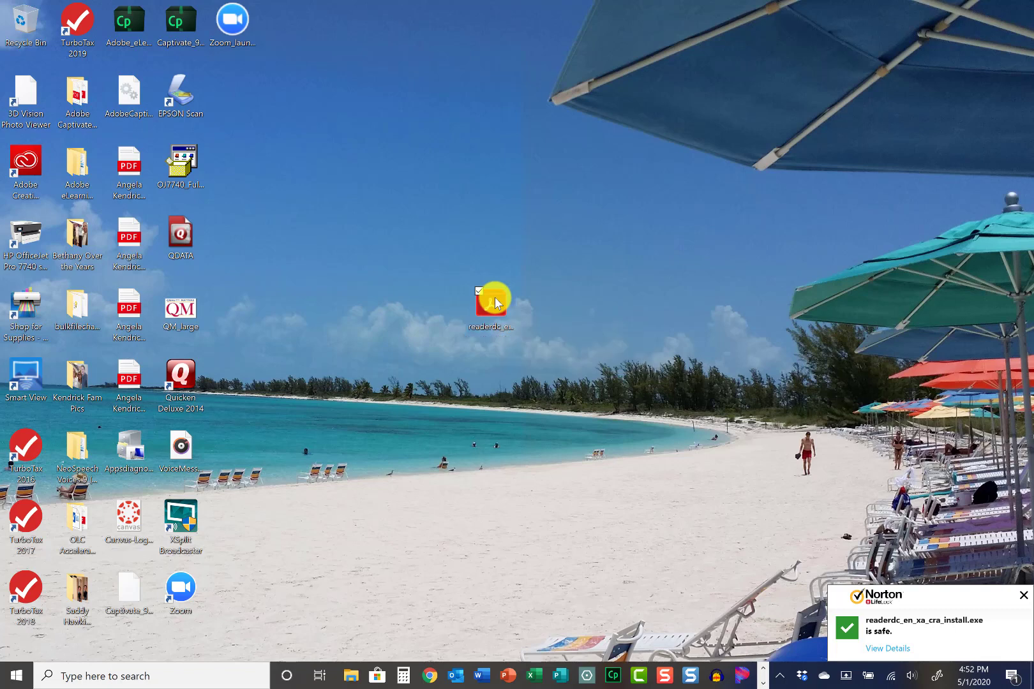
pyautogui.click(495, 303)
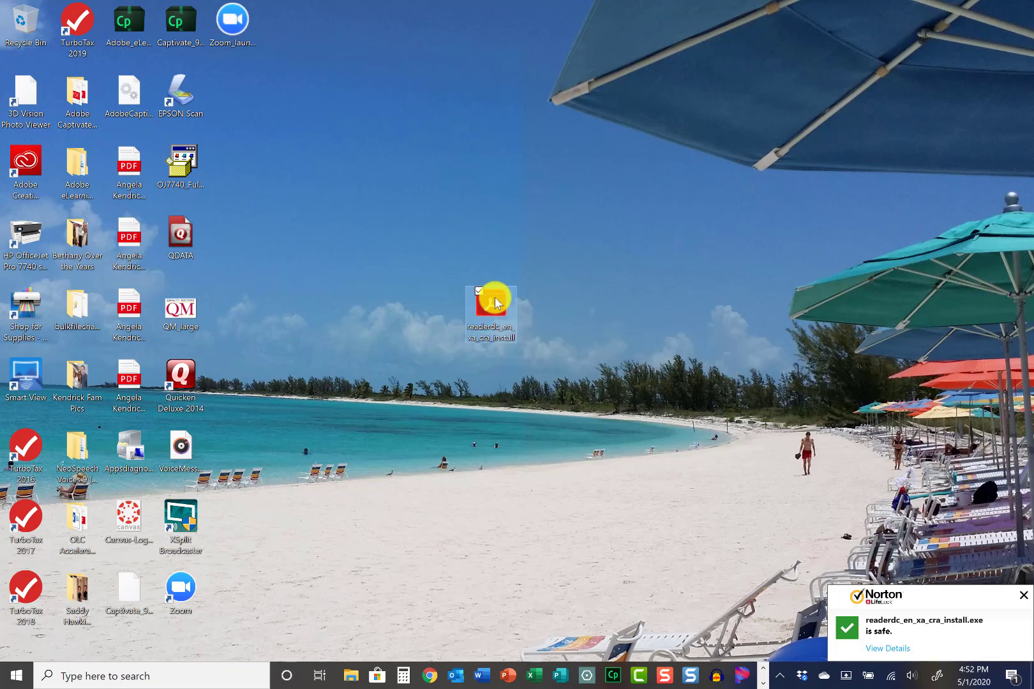
pyautogui.doubleClick(495, 302)
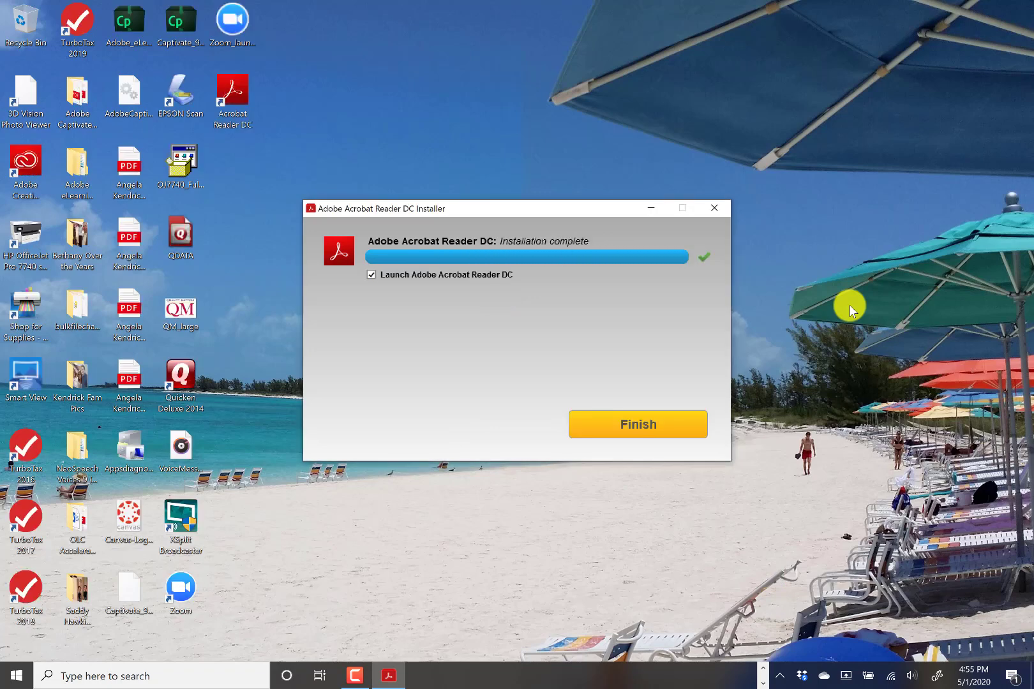
pyautogui.click(642, 431)
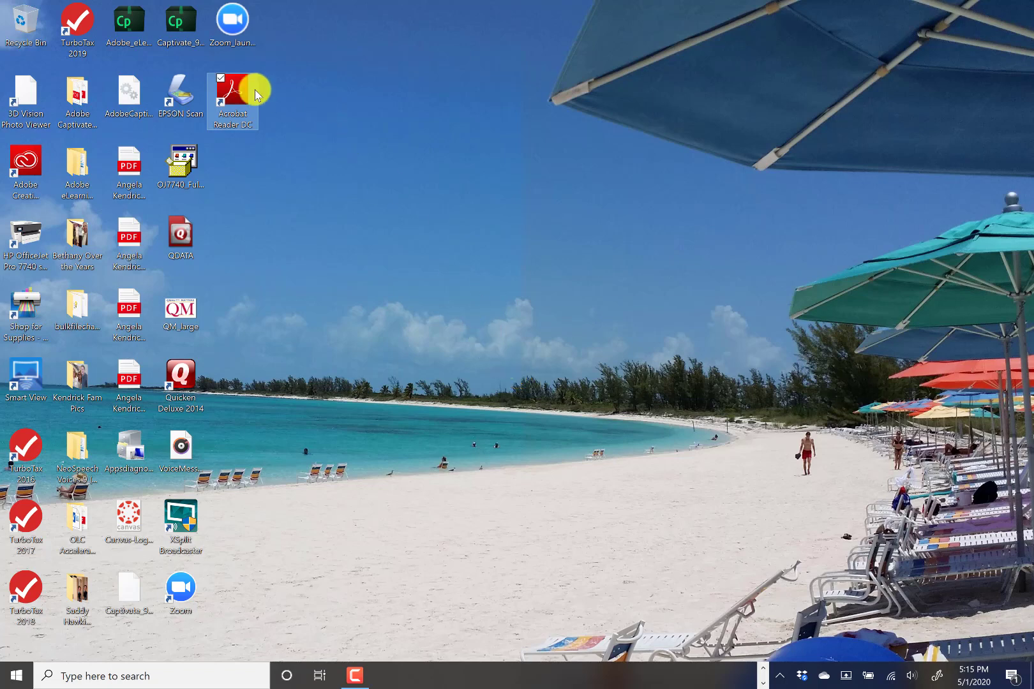
# Open the recent Welcome PDF in Acrobat Reader DC and collapse the tools pane beside the document.
pyautogui.doubleClick(234, 94)
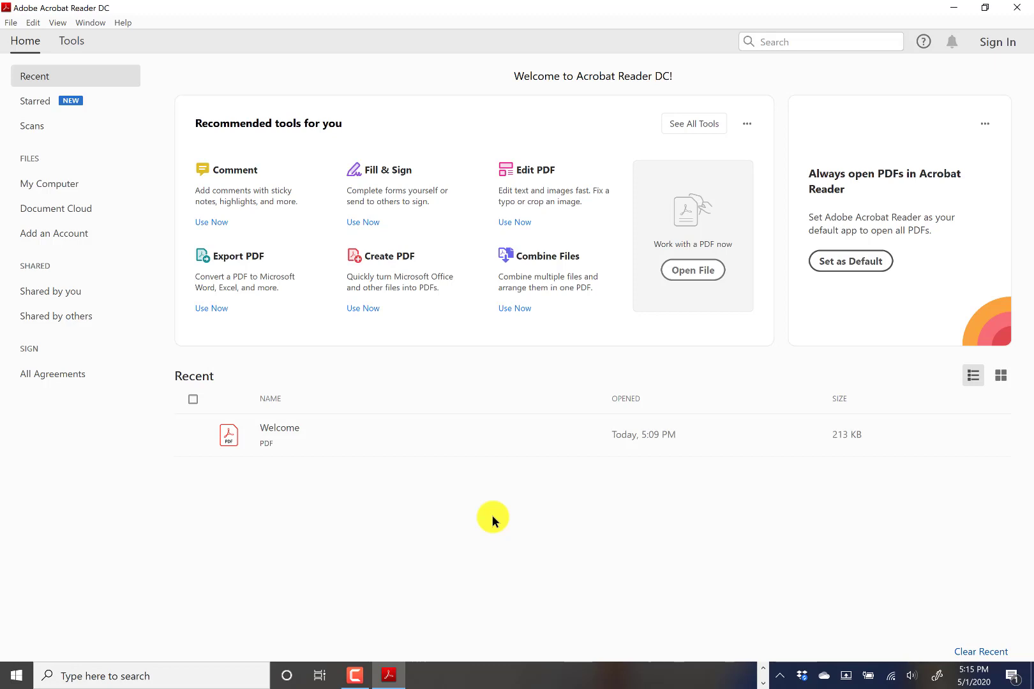
pyautogui.doubleClick(276, 435)
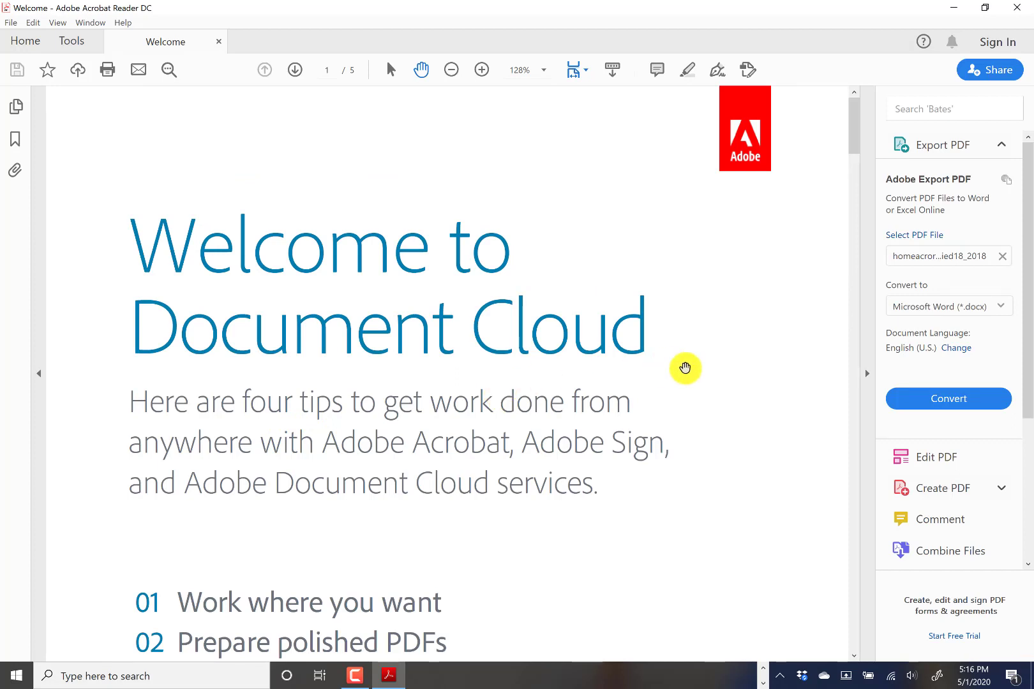
pyautogui.click(868, 374)
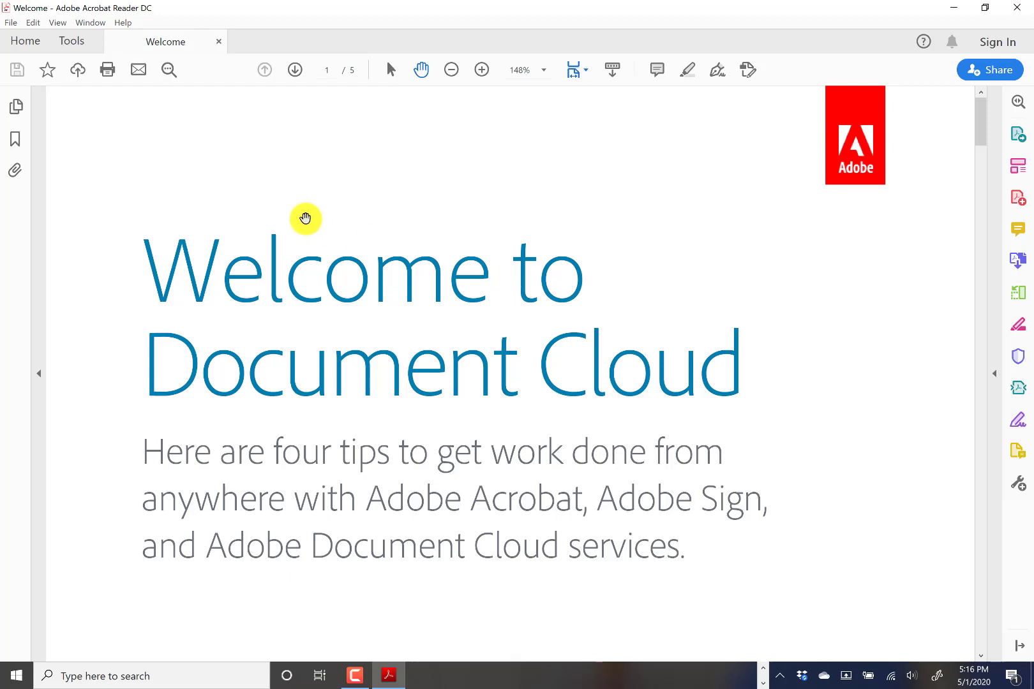
# Open the Comment tools for the Welcome PDF and collapse the comments list.
pyautogui.click(70, 42)
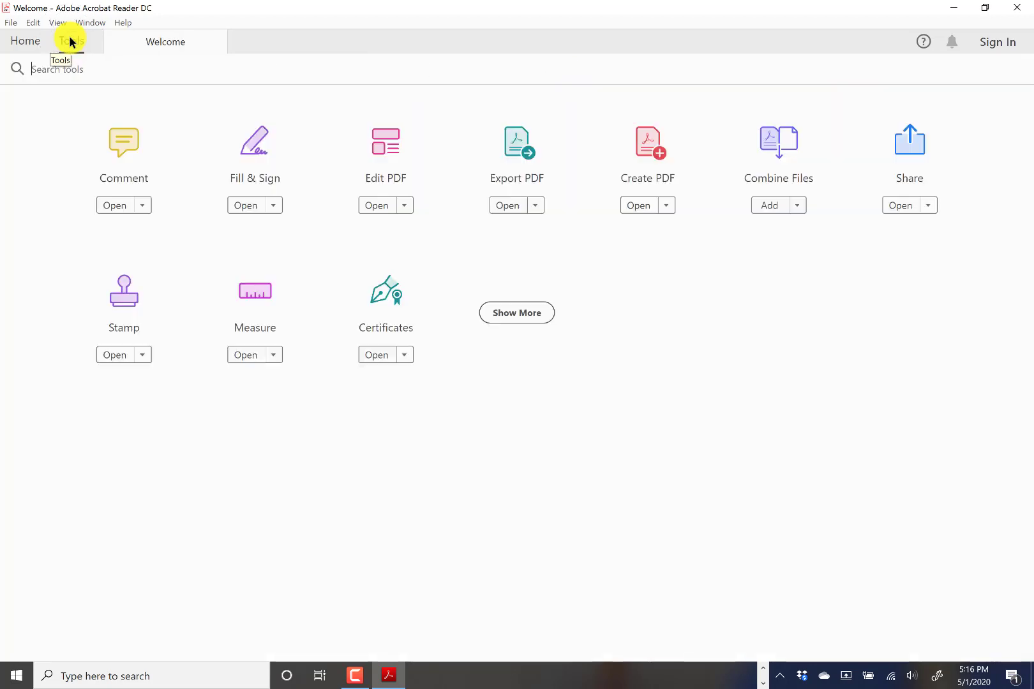
pyautogui.click(128, 150)
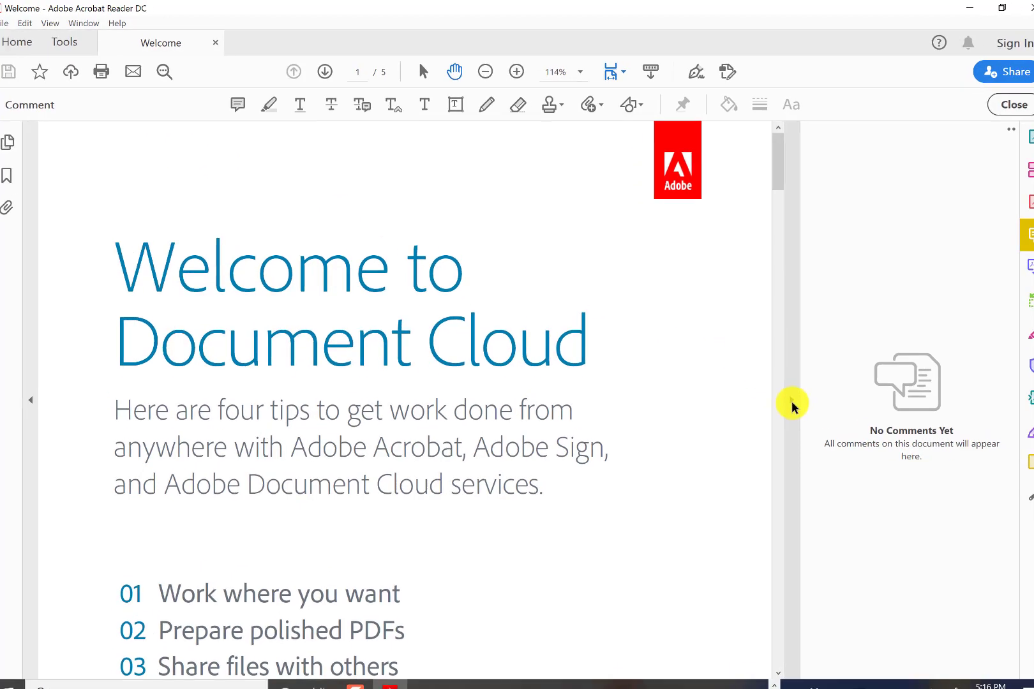
pyautogui.click(790, 402)
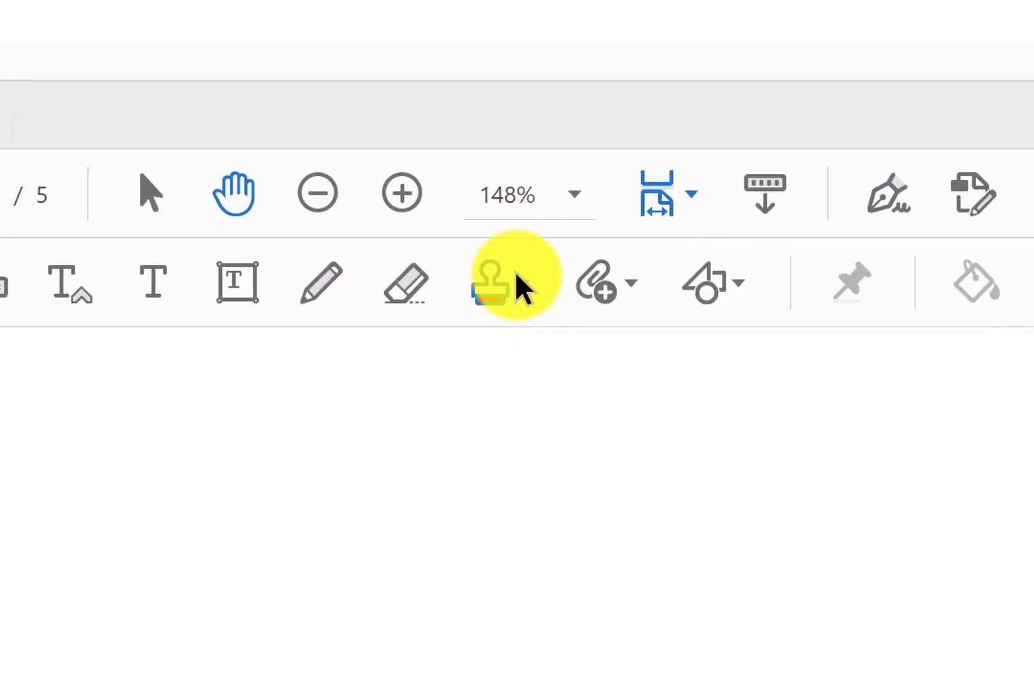
pyautogui.click(523, 281)
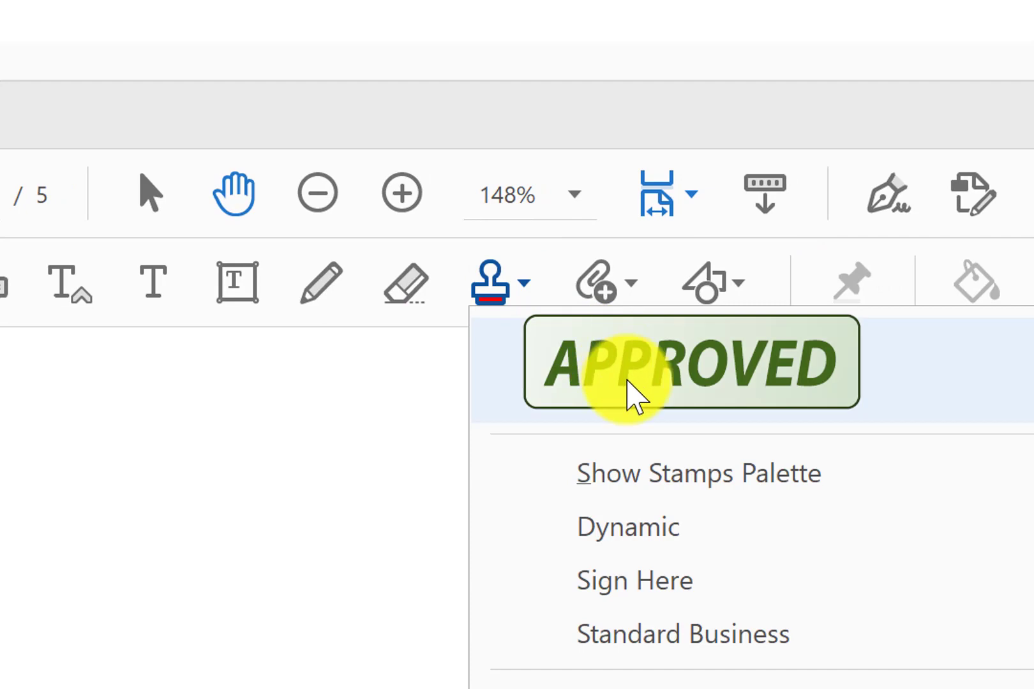
pyautogui.click(523, 286)
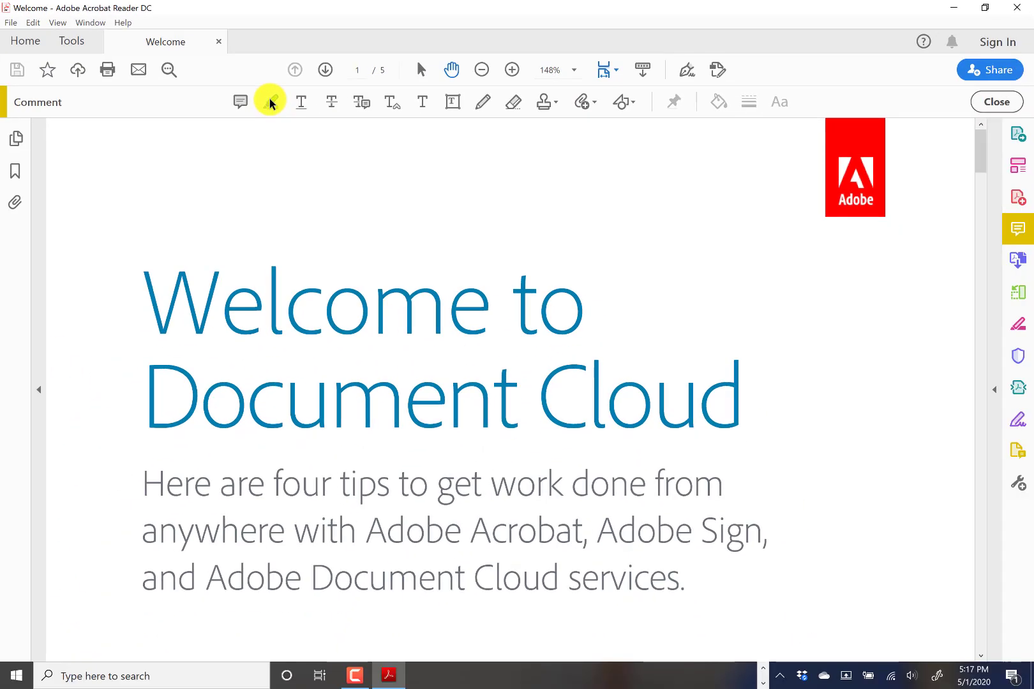
# Highlight the words "Here are four tips" in the introductory paragraph with the highlighter color set to red.
pyautogui.click(270, 102)
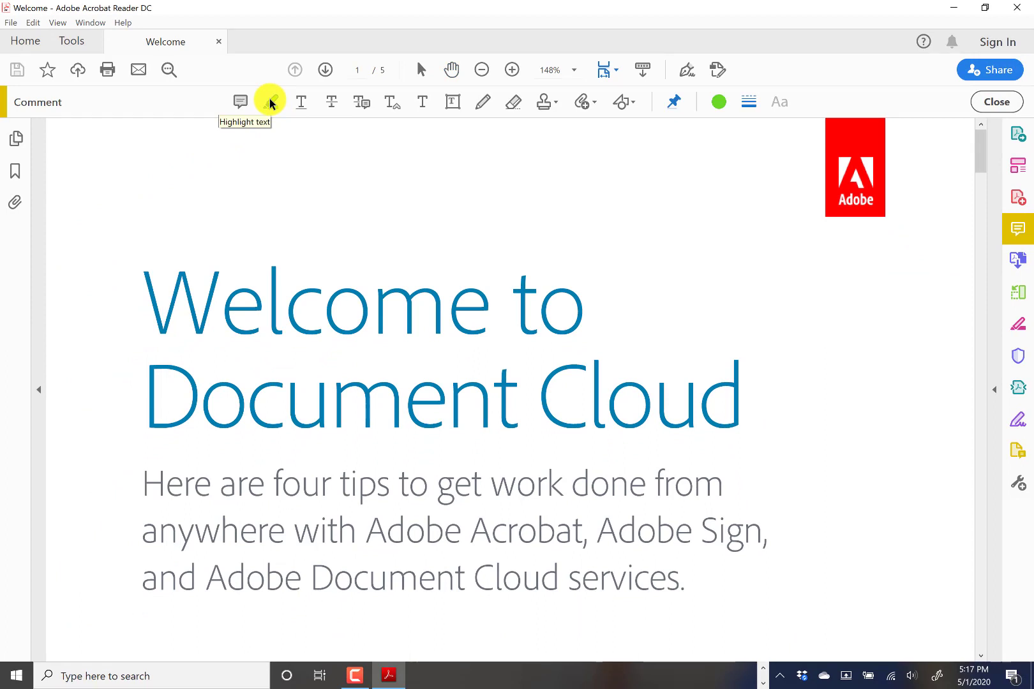
pyautogui.click(719, 101)
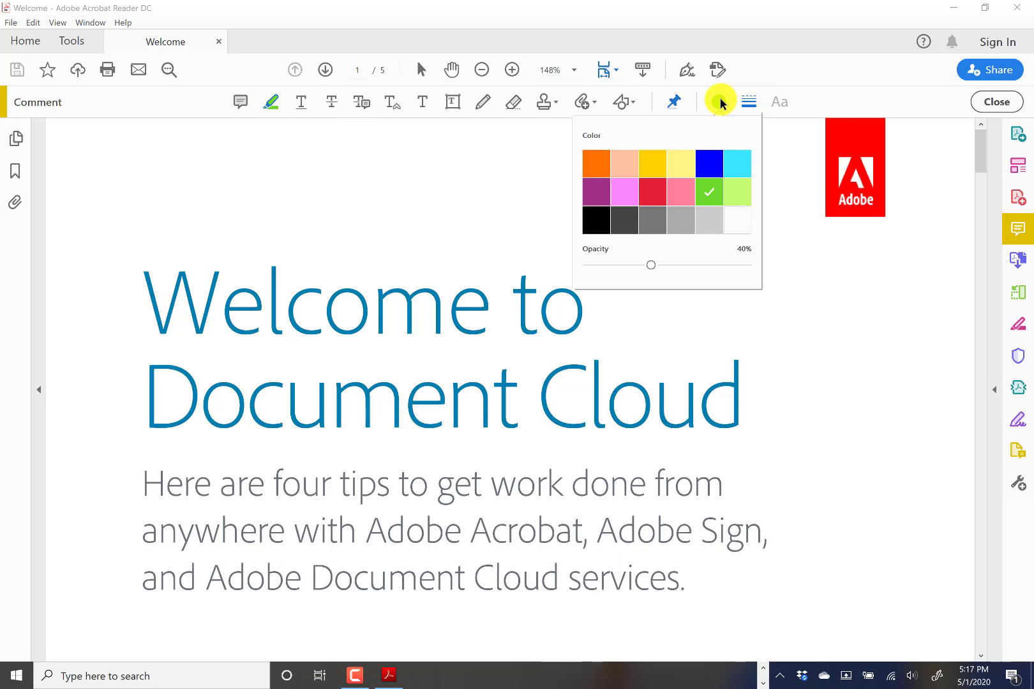
pyautogui.click(652, 198)
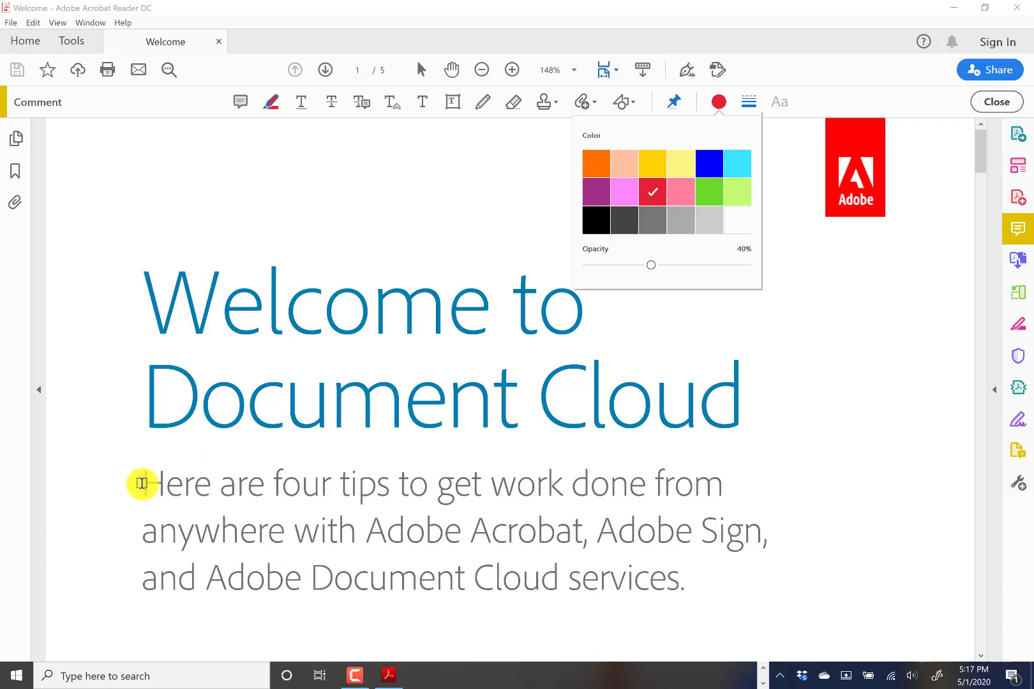
pyautogui.moveTo(144, 487); pyautogui.dragTo(365, 490)
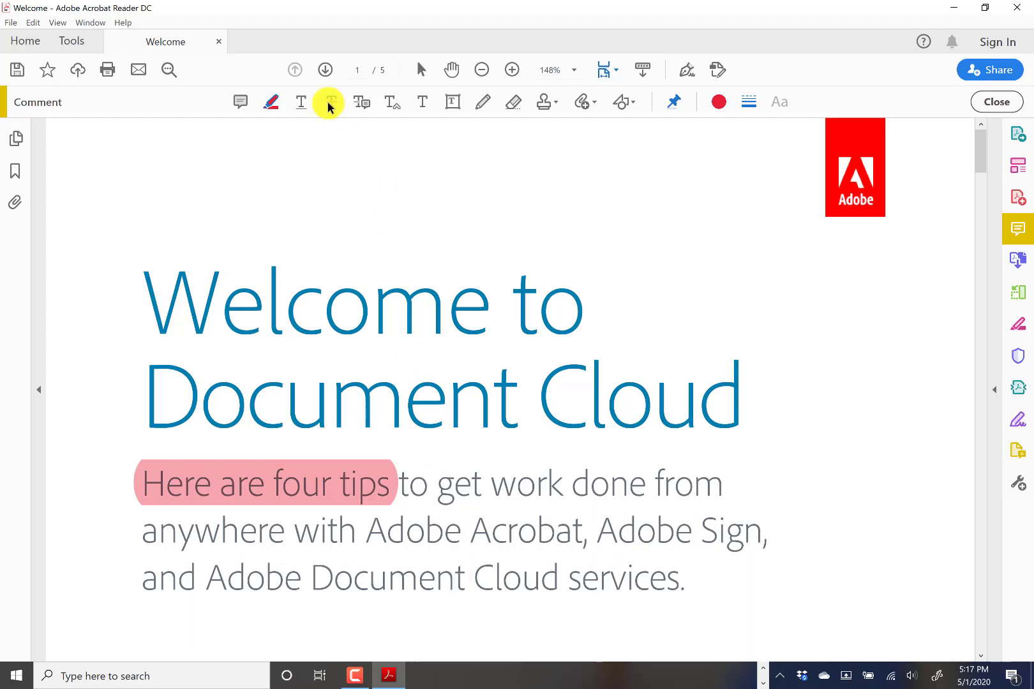
# Underline "Adobe Acrobat" in green and strike through "done from" in red in the introductory paragraph.
pyautogui.click(302, 102)
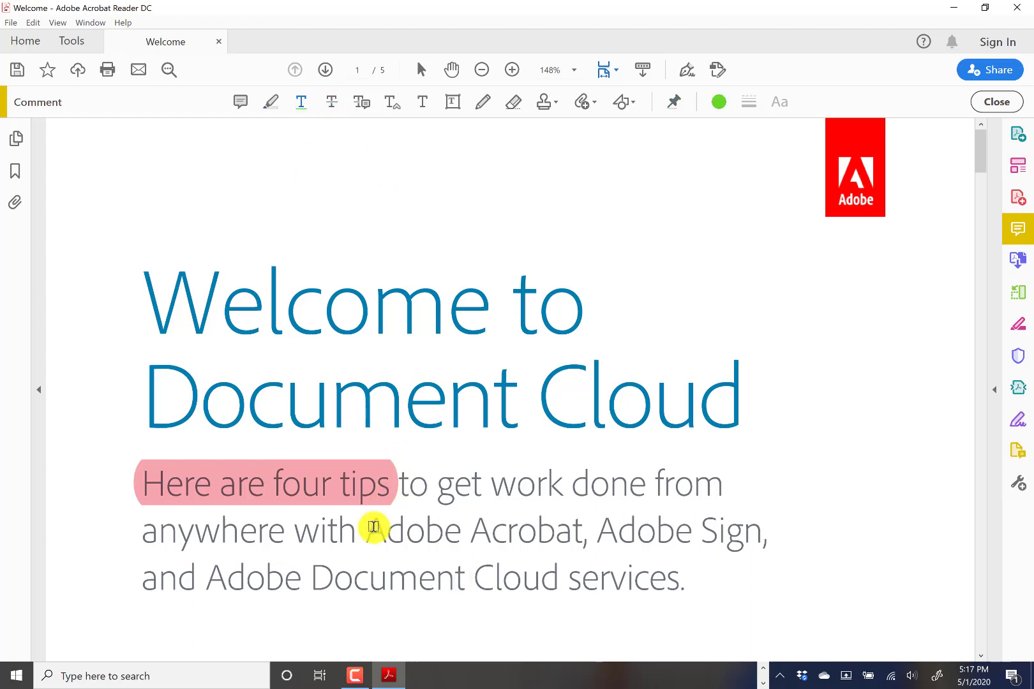
pyautogui.moveTo(426, 531); pyautogui.dragTo(526, 543)
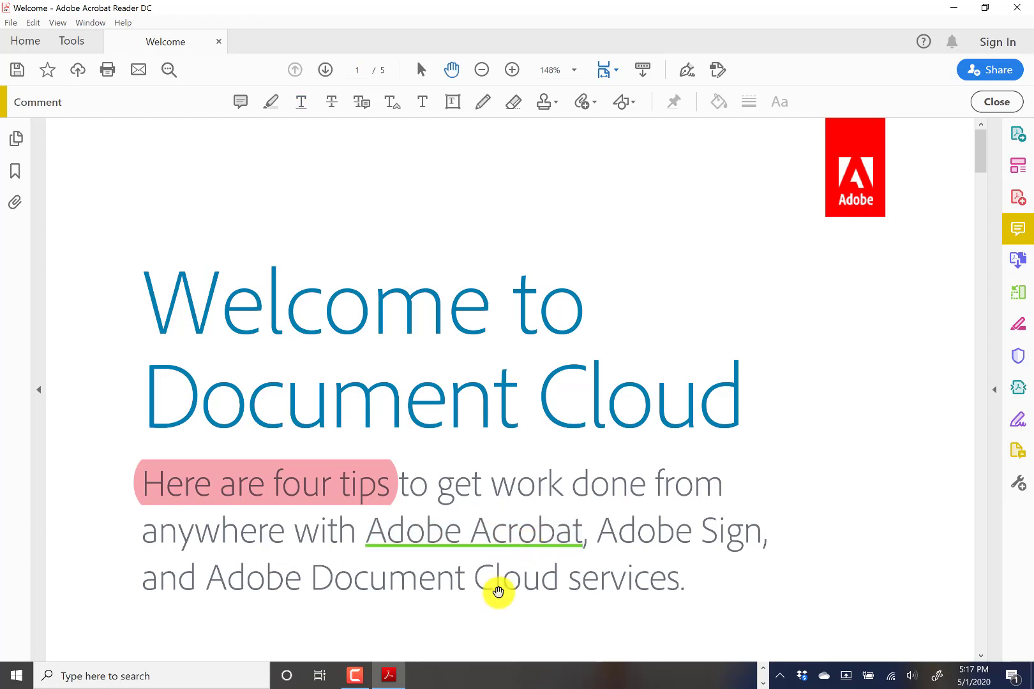
pyautogui.click(331, 102)
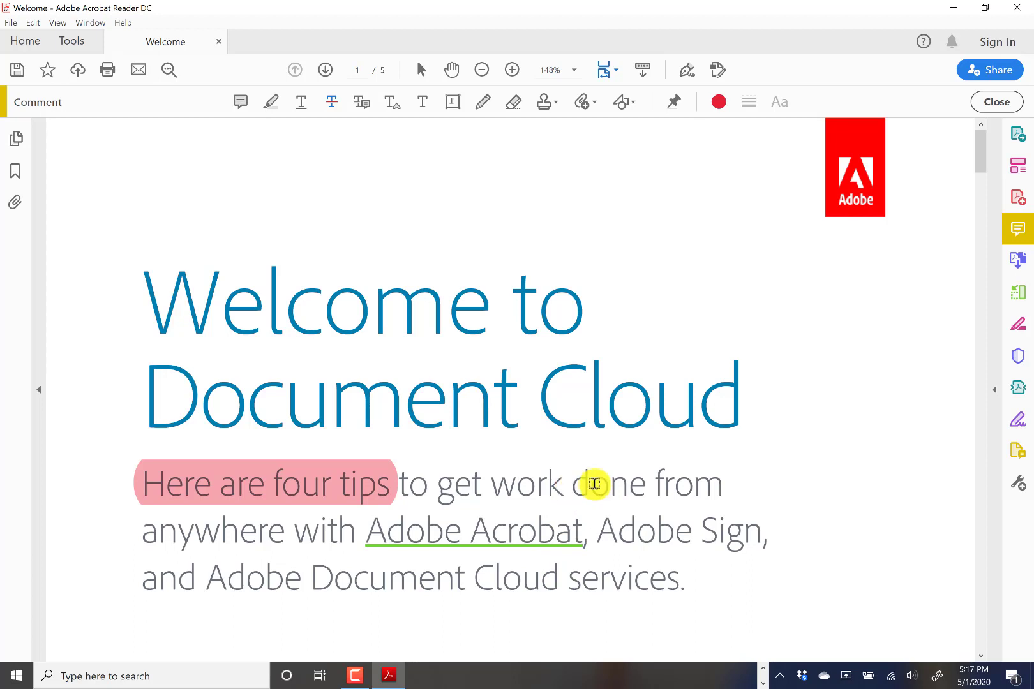
pyautogui.moveTo(594, 484); pyautogui.dragTo(697, 489)
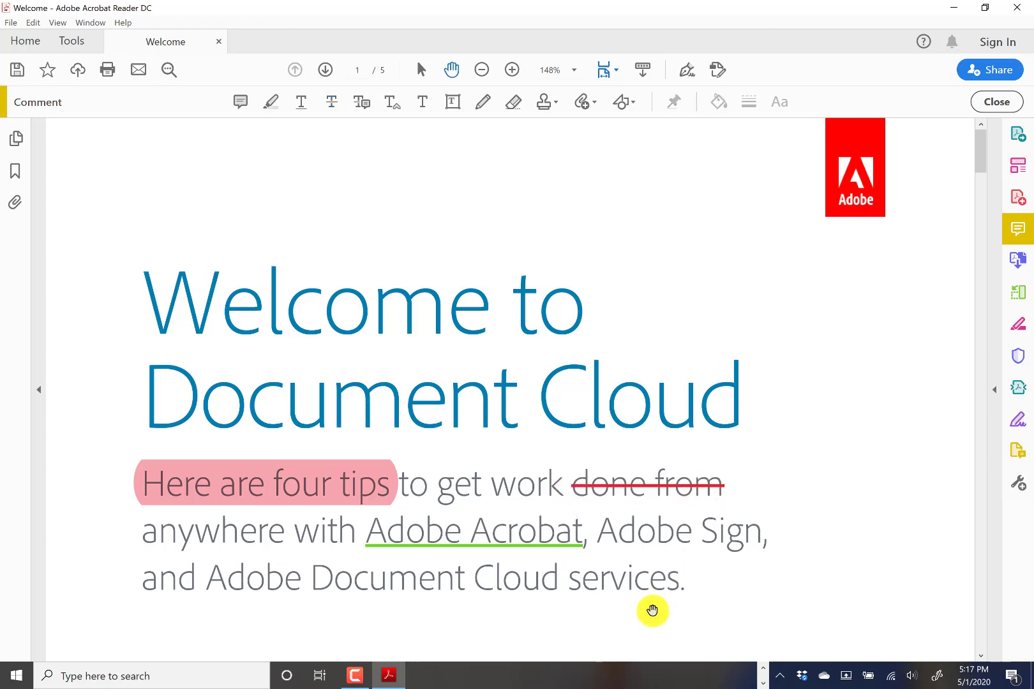
# Mark the words "Document Cloud services" in the introductory paragraph as text for replacement.
pyautogui.scroll(-2, 595, 496)
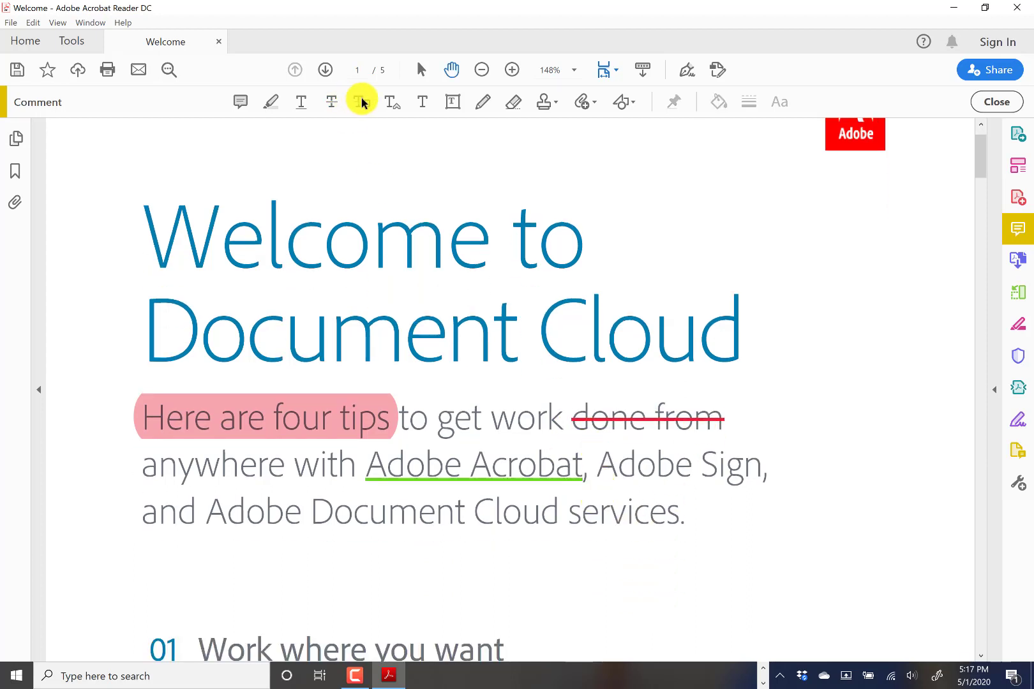
pyautogui.click(362, 103)
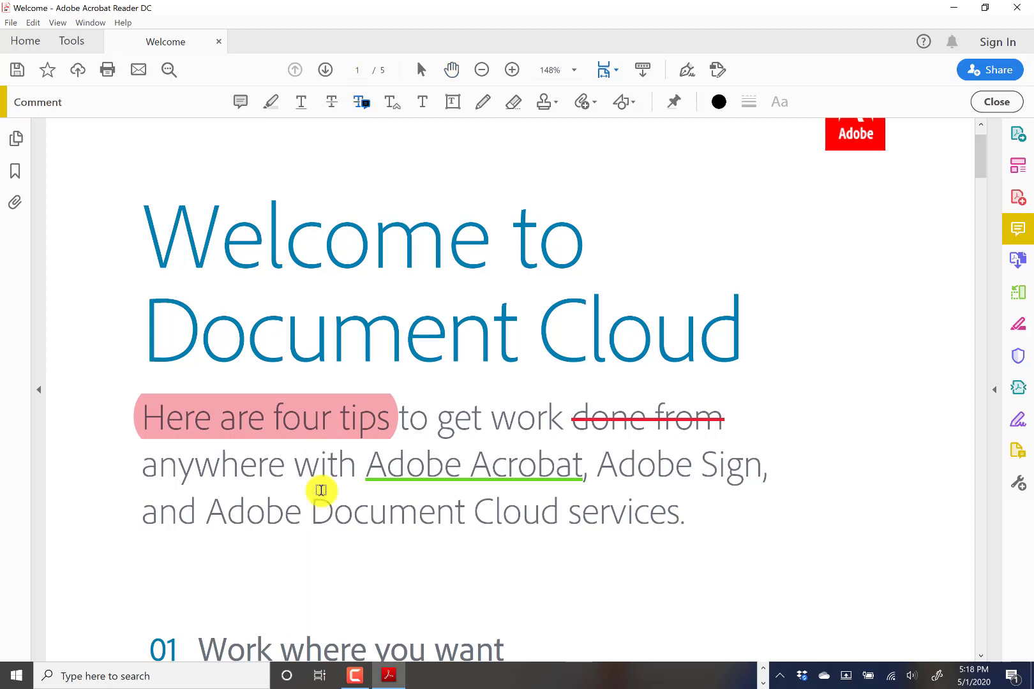
pyautogui.moveTo(312, 512); pyautogui.dragTo(624, 517)
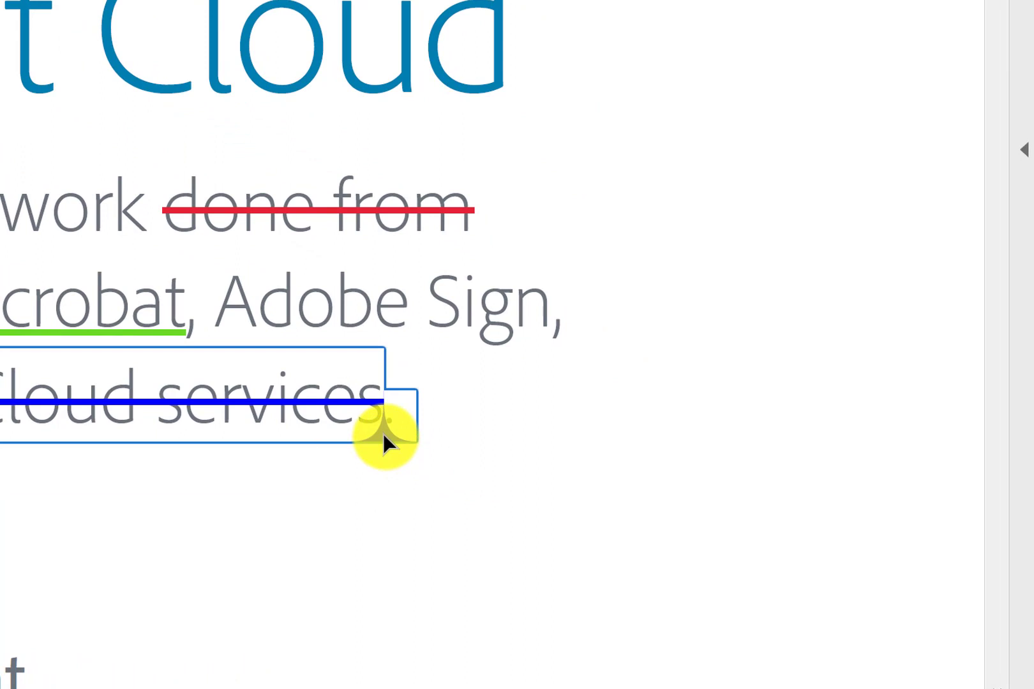
# Post the note "I don't like this." on the "Document Cloud services" replacement mark and close the note.
pyautogui.click(384, 440)
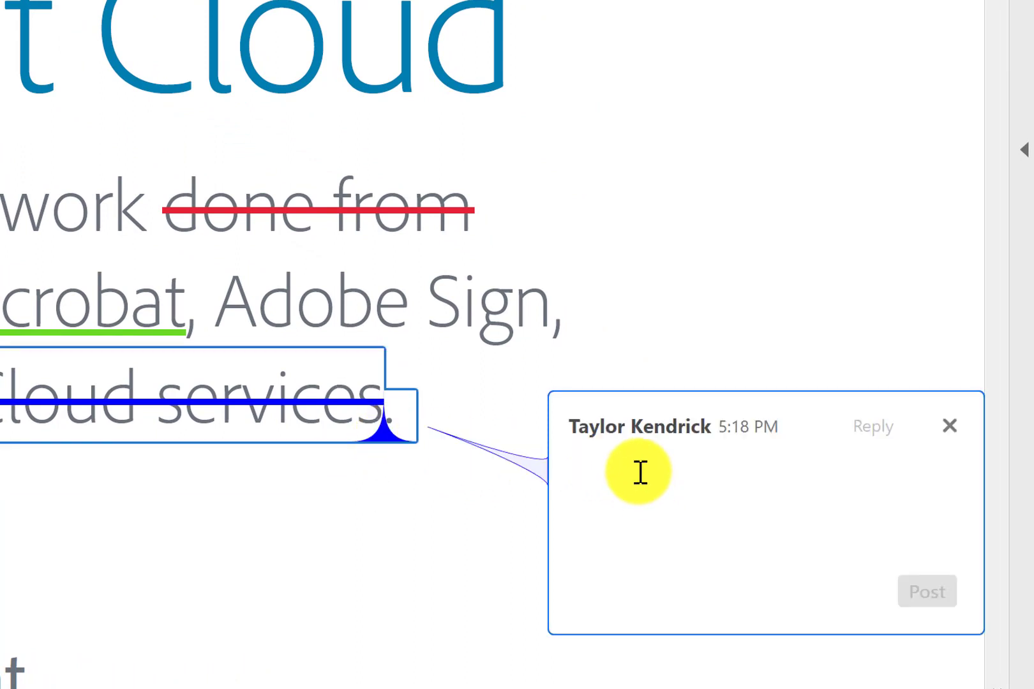
pyautogui.write('I don')
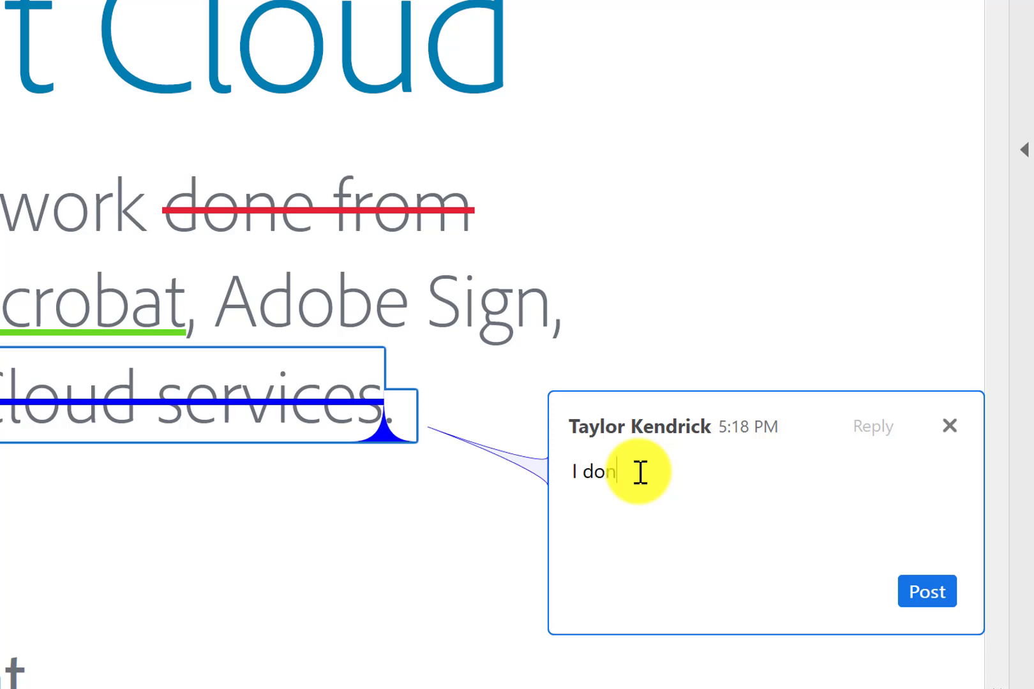
pyautogui.write("'t like this.")
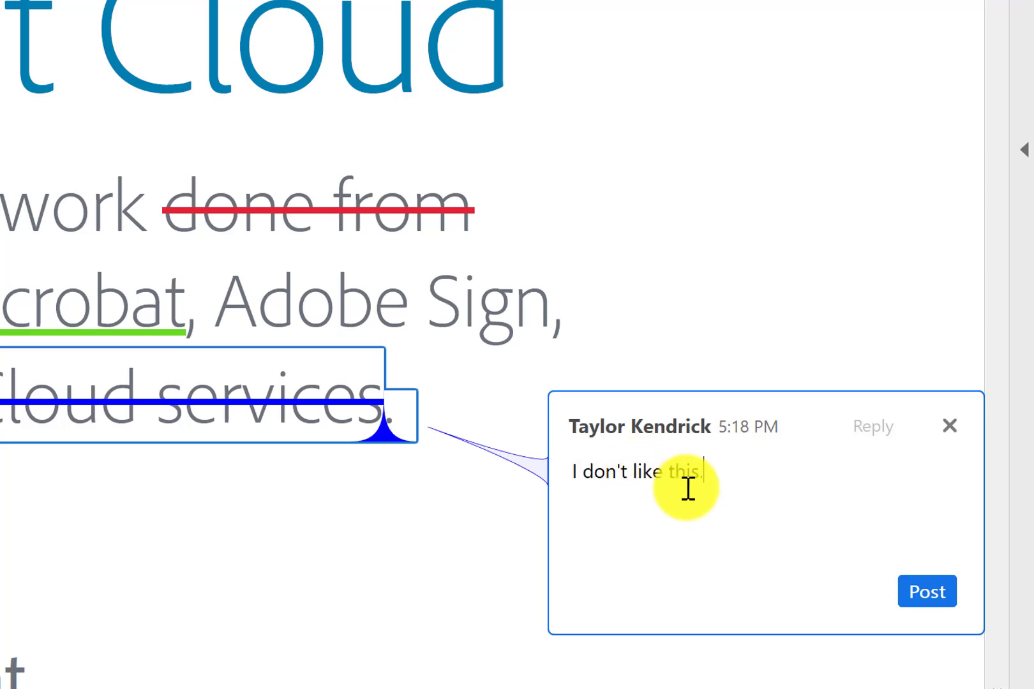
pyautogui.click(928, 592)
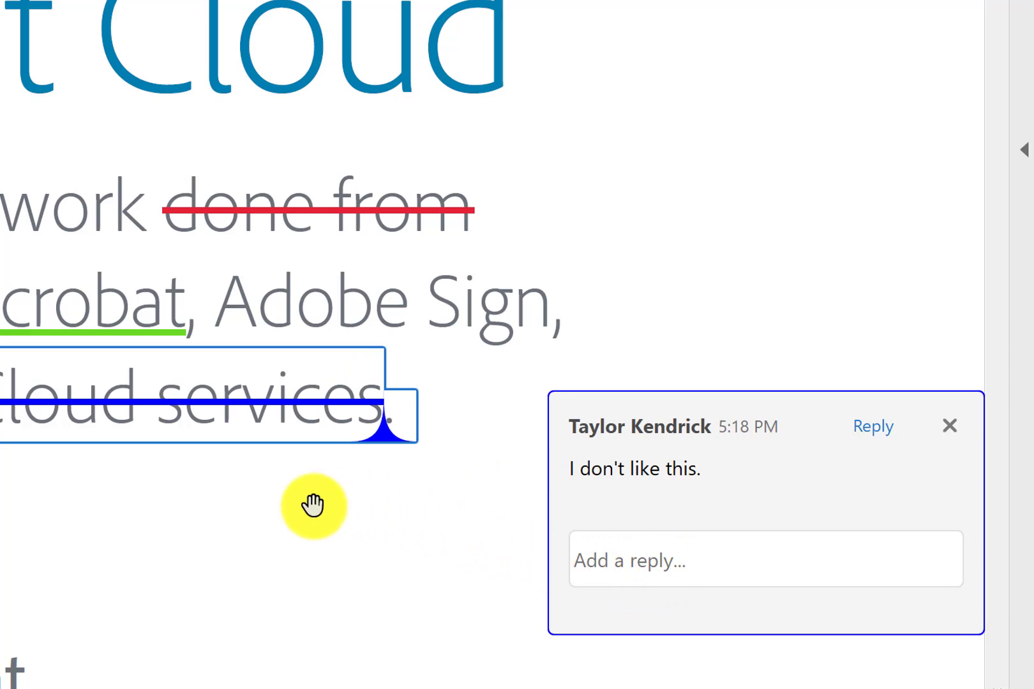
pyautogui.click(666, 157)
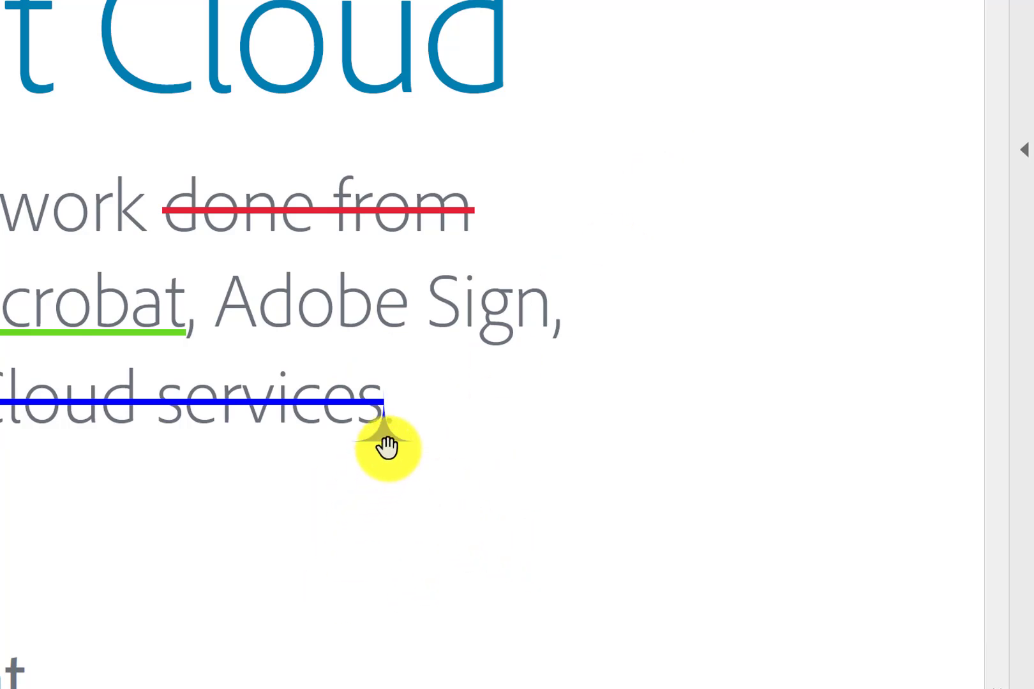
pyautogui.moveTo(386, 442)
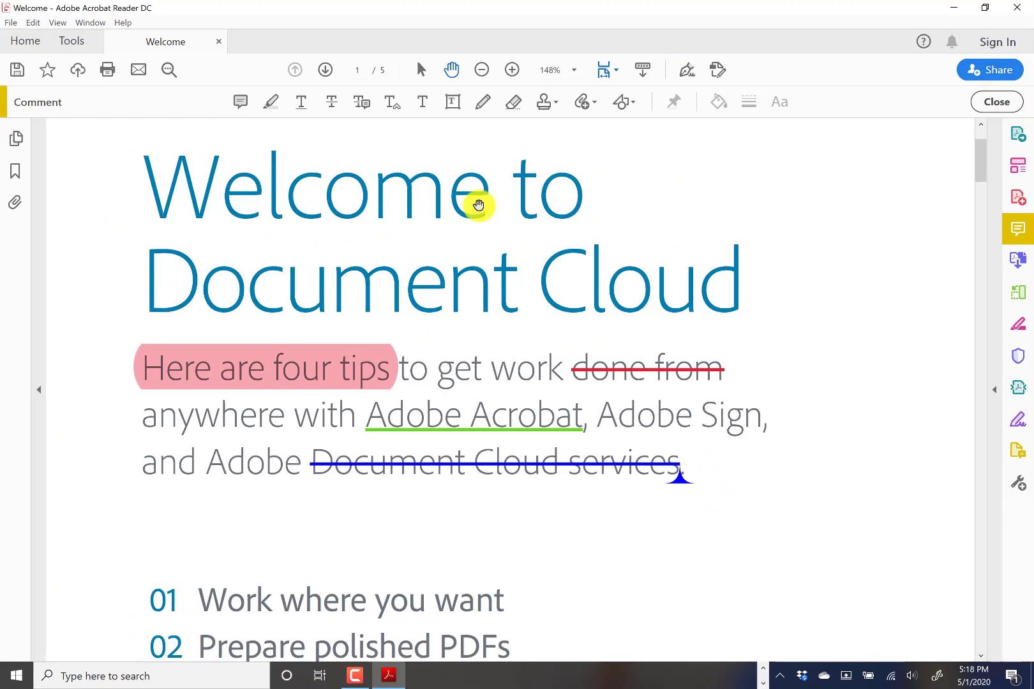
# Insert a text-insertion mark between "you" and "want" in item 01, post the note "You might want to add an annotation here." and close it.
pyautogui.click(391, 104)
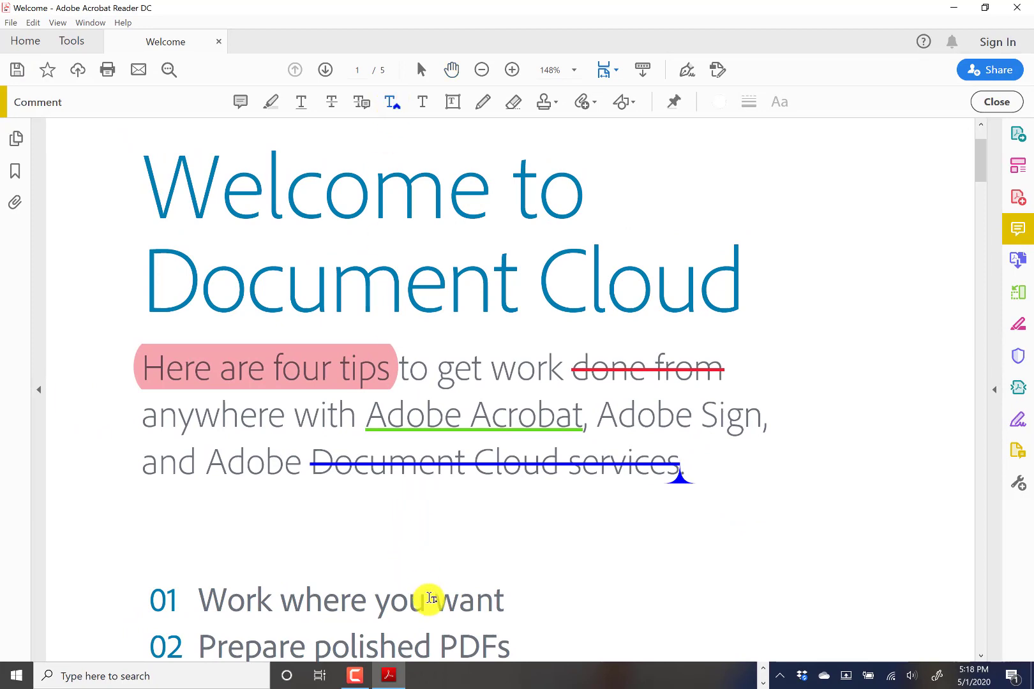
pyautogui.click(431, 599)
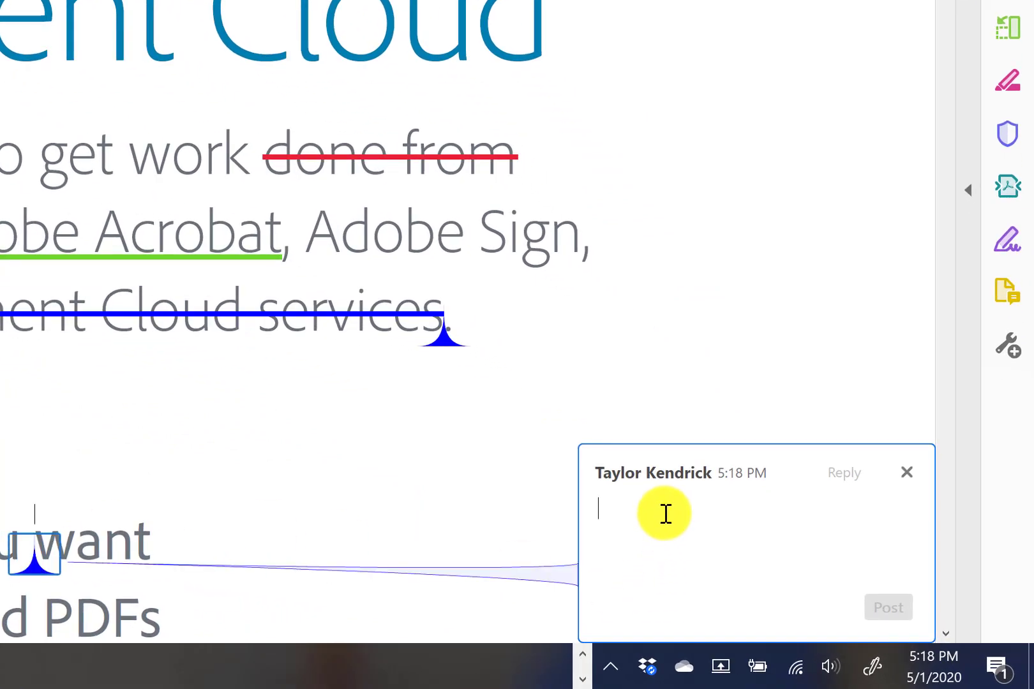
pyautogui.write('You mi')
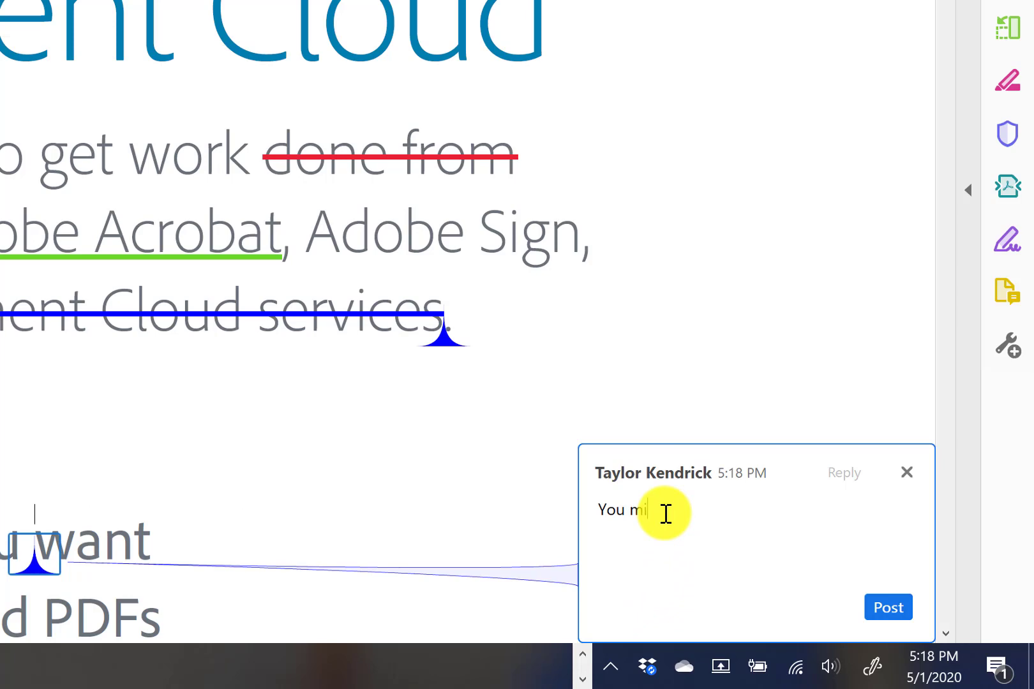
pyautogui.write('ght want to add ')
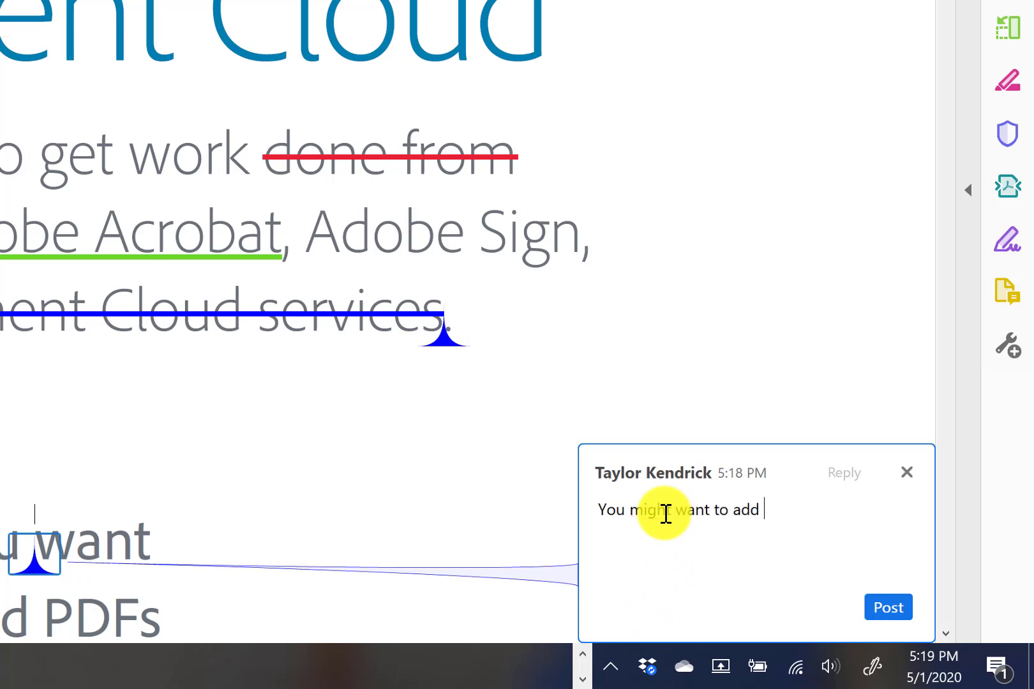
pyautogui.write('an annotation here.')
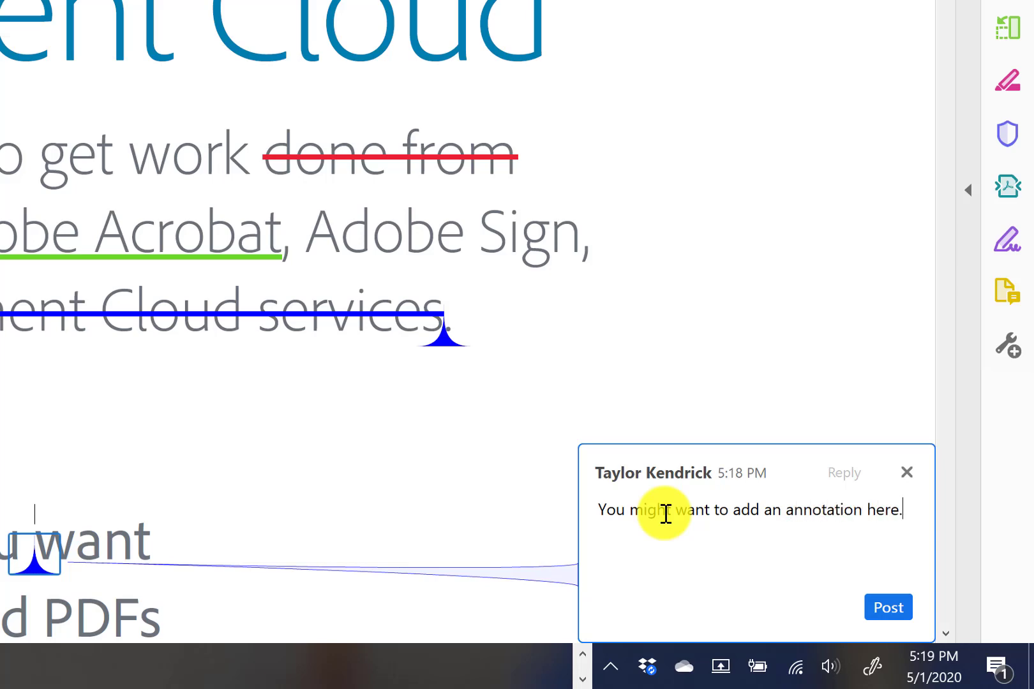
pyautogui.click(891, 614)
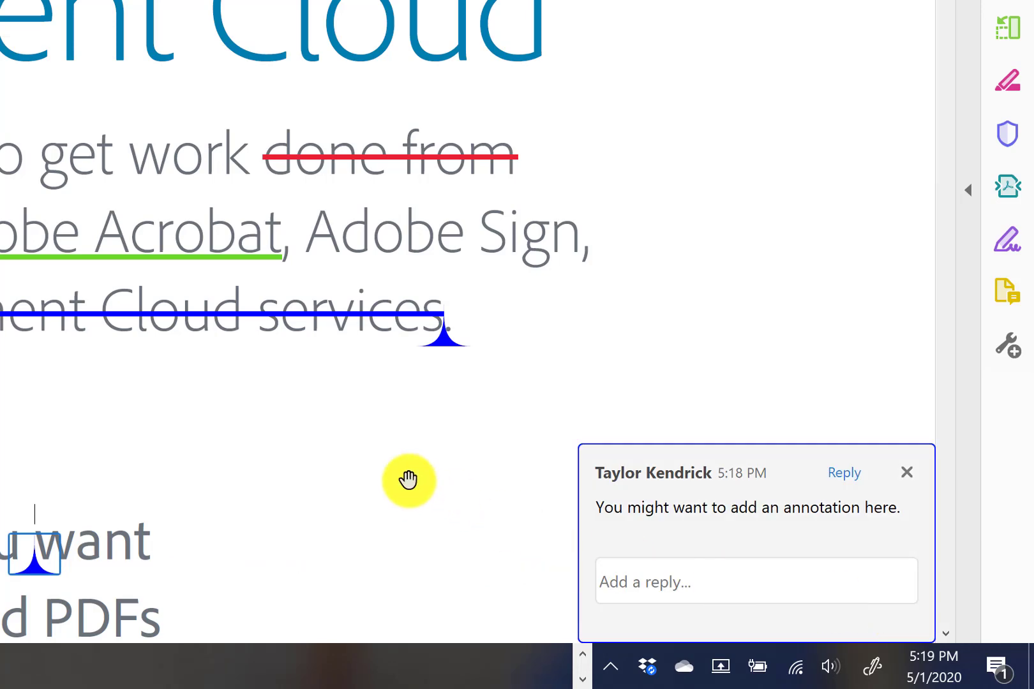
pyautogui.click(906, 473)
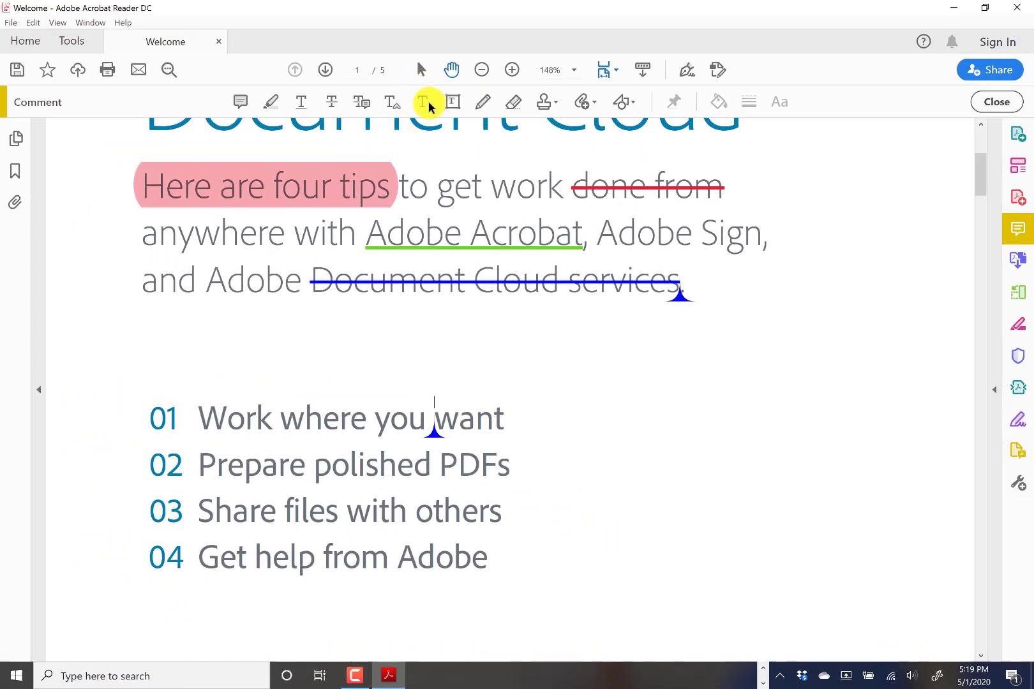
# Add the text comment "I like this list, but you might want to bullet it instead." in the blank space beside list item 01.
pyautogui.click(426, 104)
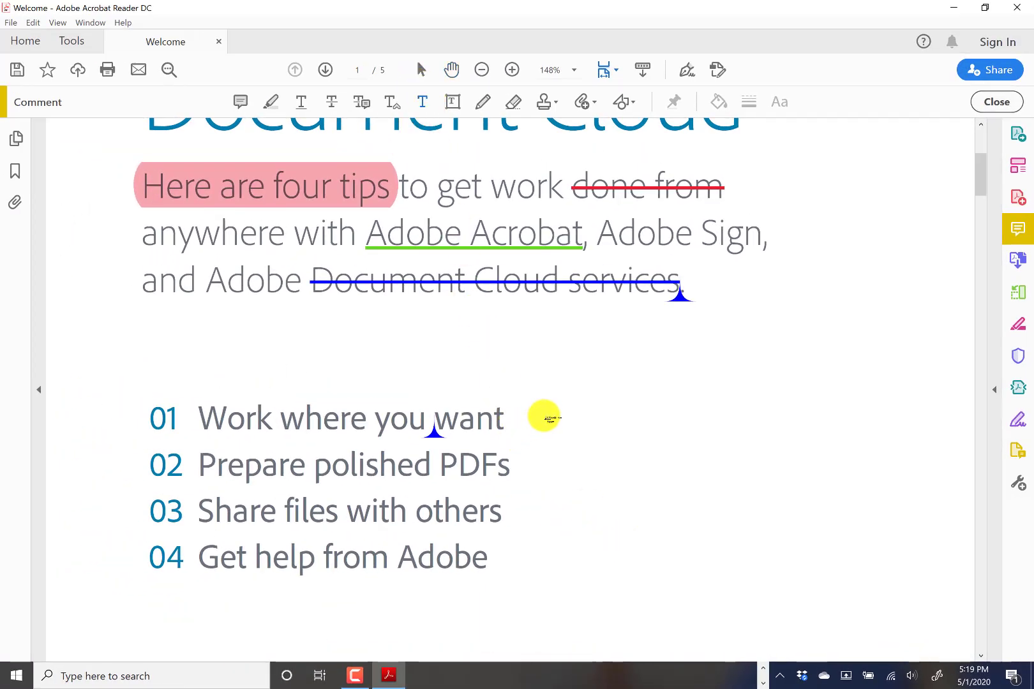
pyautogui.click(552, 421)
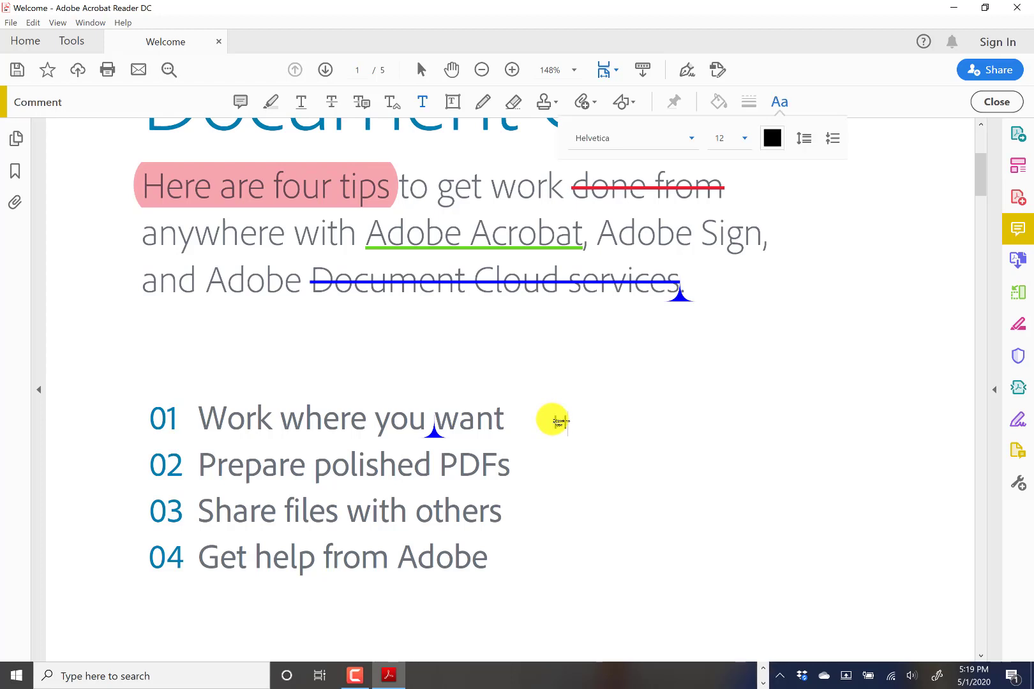
pyautogui.write('like this list , but ')
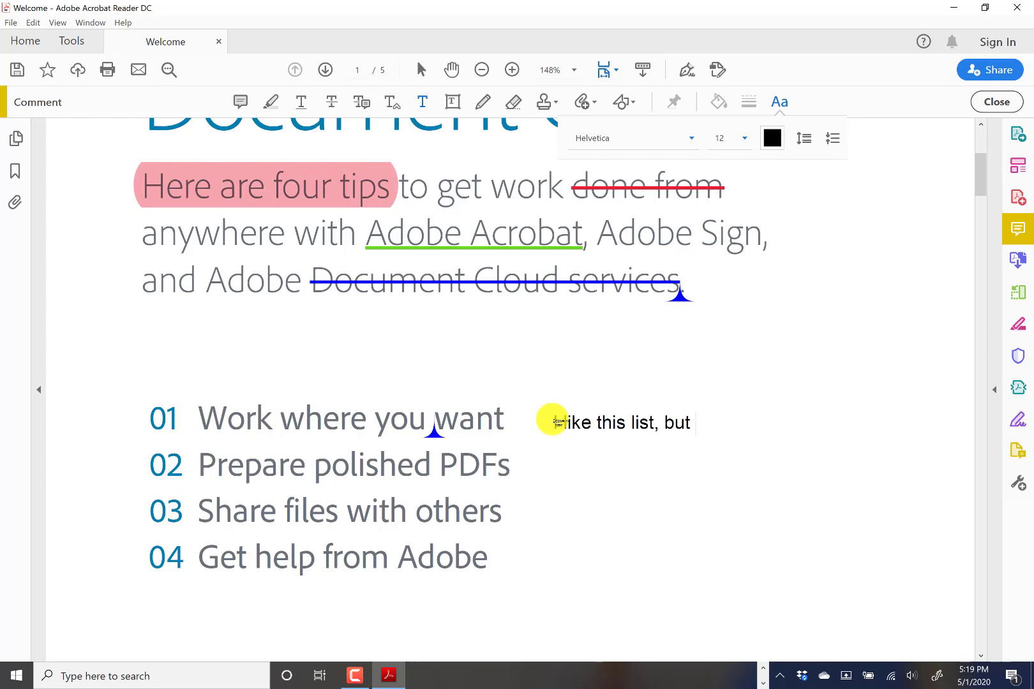
pyautogui.write('you might ')
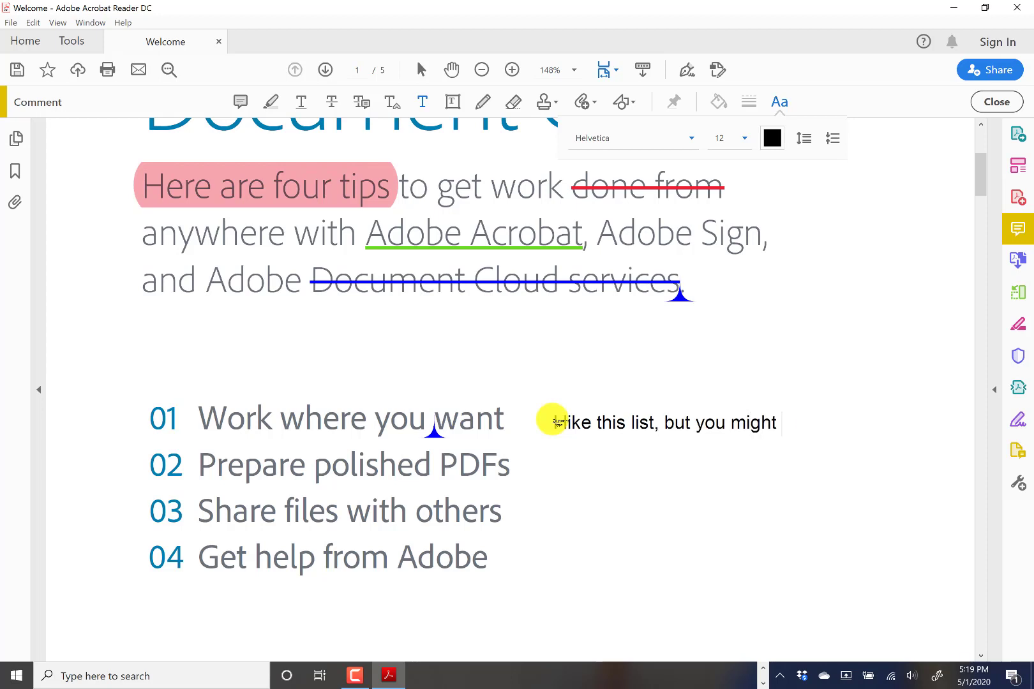
pyautogui.write('want to bu')
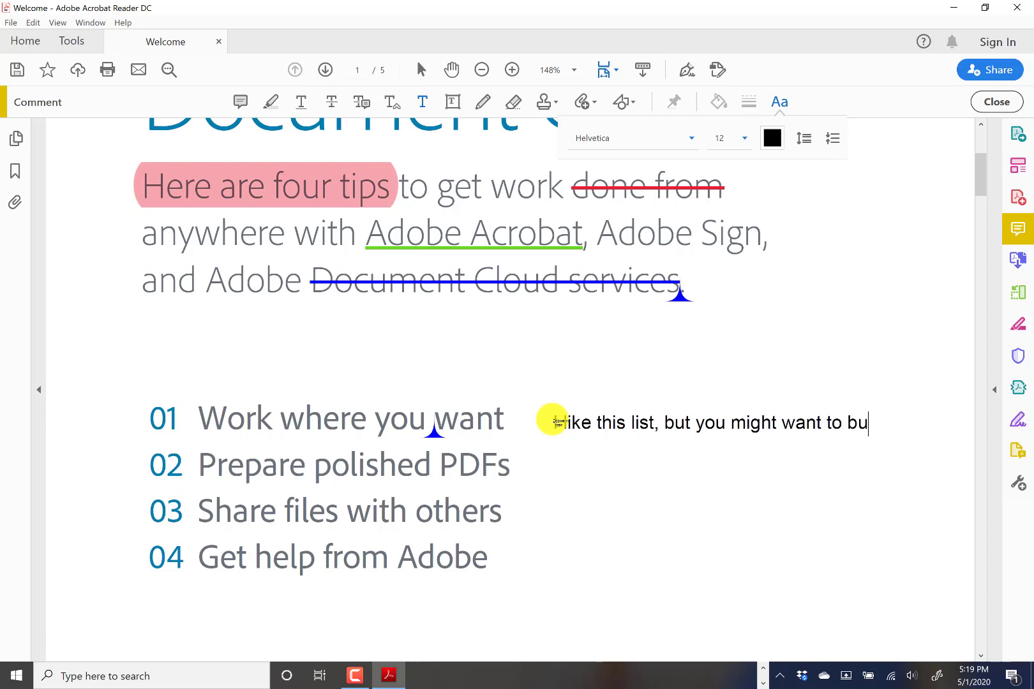
pyautogui.write('llet it instead.')
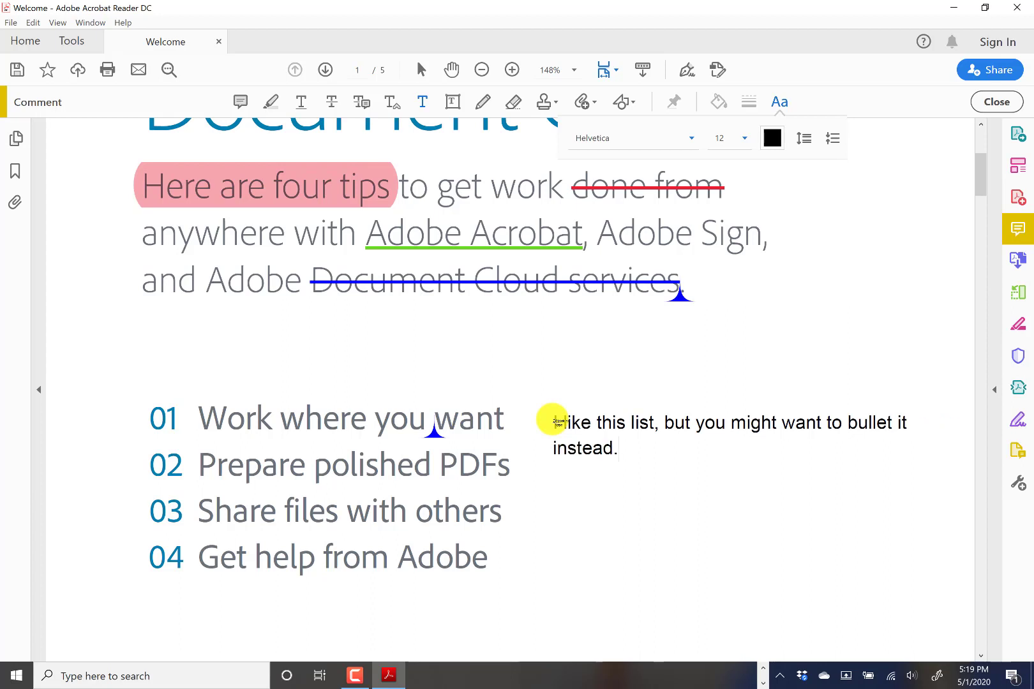
# Draw a text box beneath the bullet-list comment and enter "I don't like this formatting." in it.
pyautogui.click(451, 104)
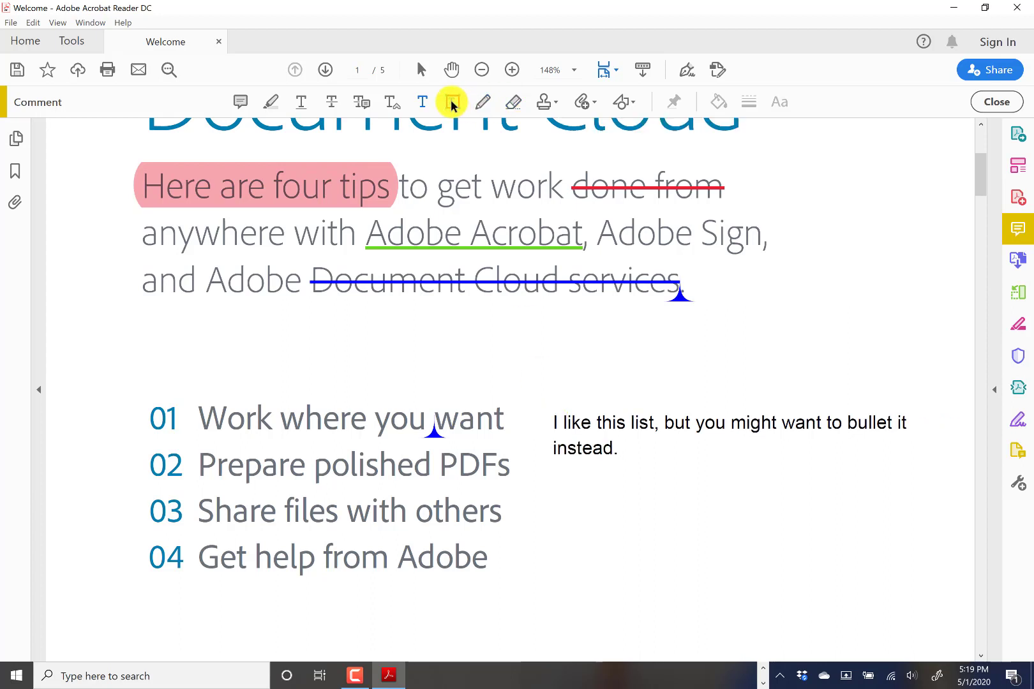
pyautogui.moveTo(548, 476); pyautogui.dragTo(842, 549)
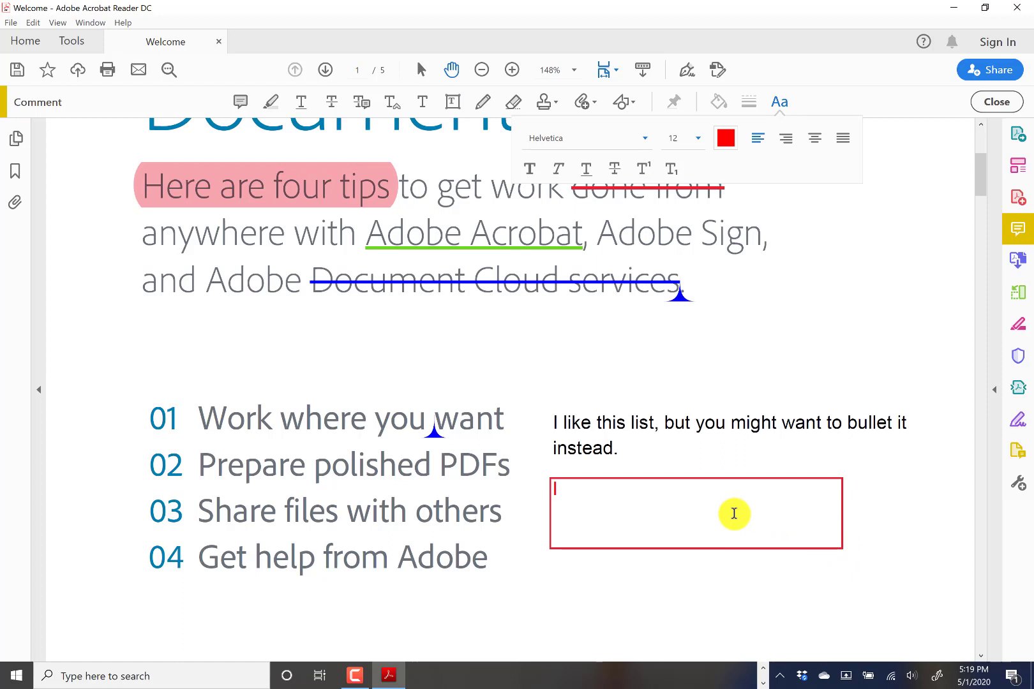
pyautogui.write("I don't like th")
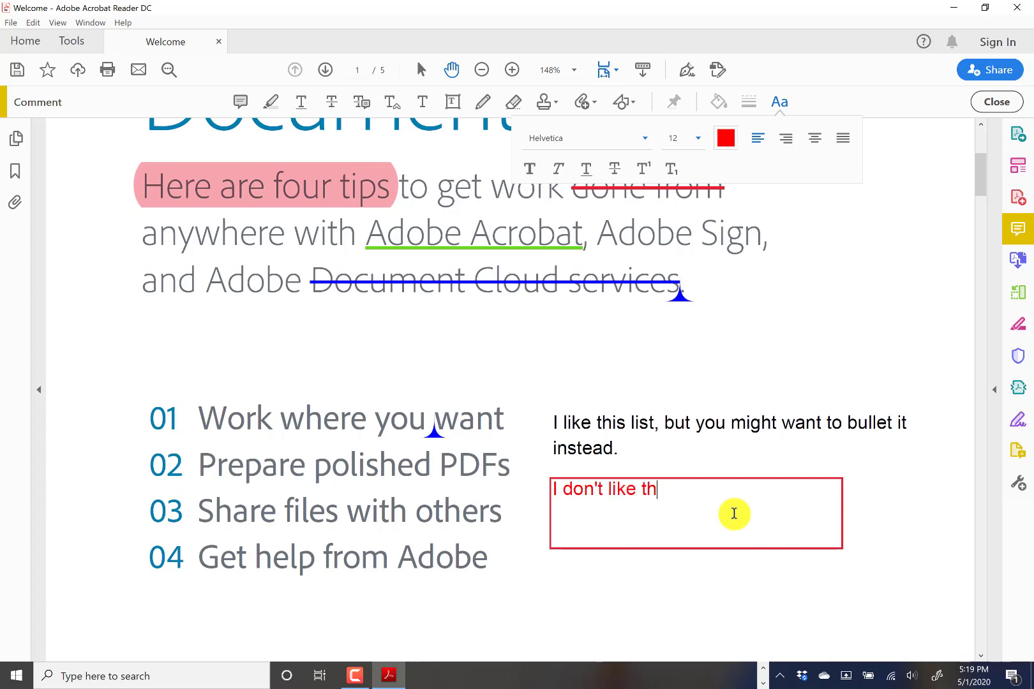
pyautogui.write('is format')
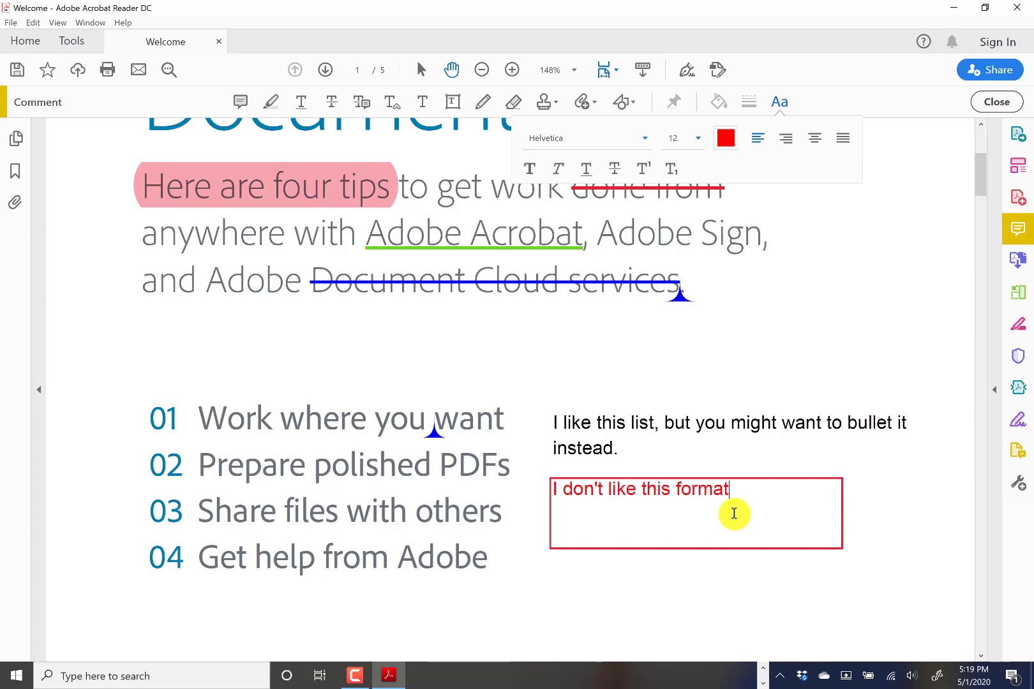
pyautogui.write('ting.')
# Post a sticky note above list item 01 reading "Perhaps you would like to indent this.", close it, and move its marker above the word "want".
pyautogui.click(240, 102)
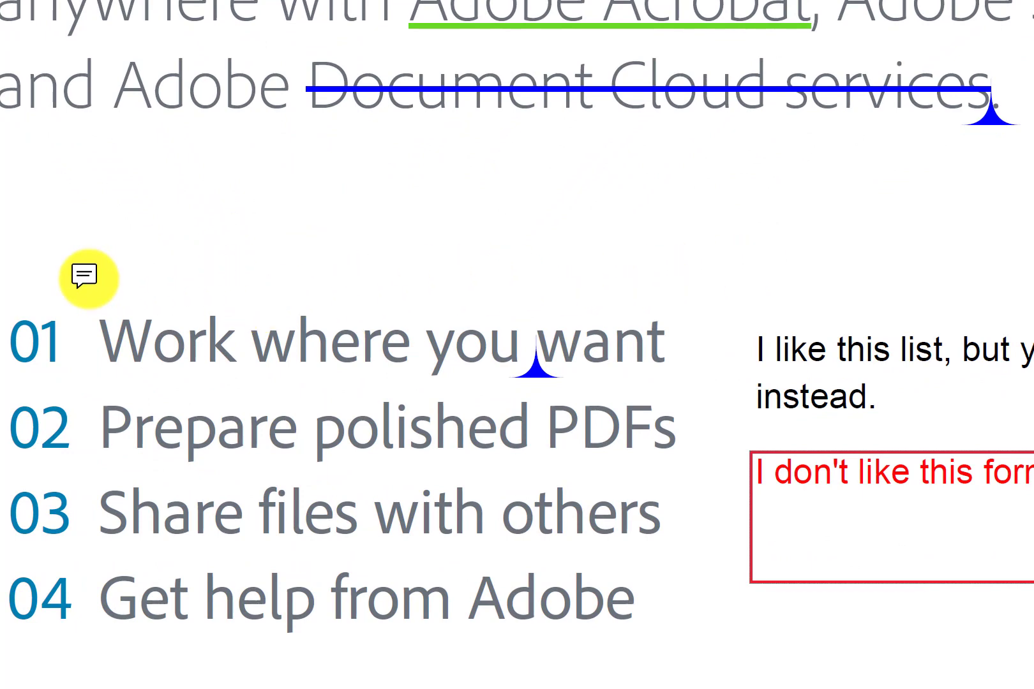
pyautogui.click(89, 273)
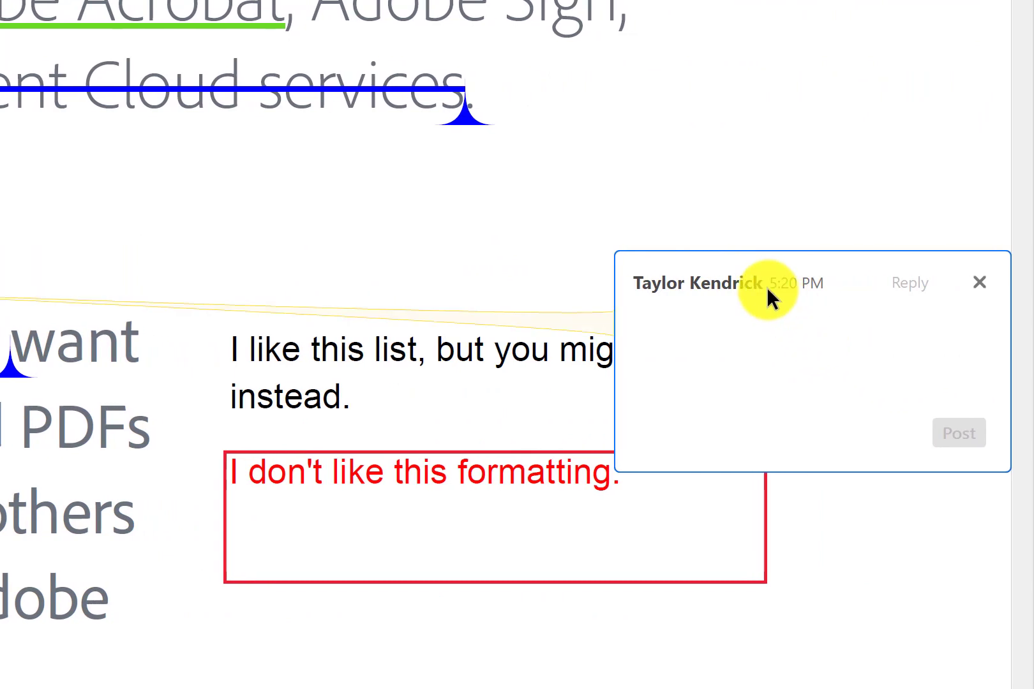
pyautogui.write('Perh')
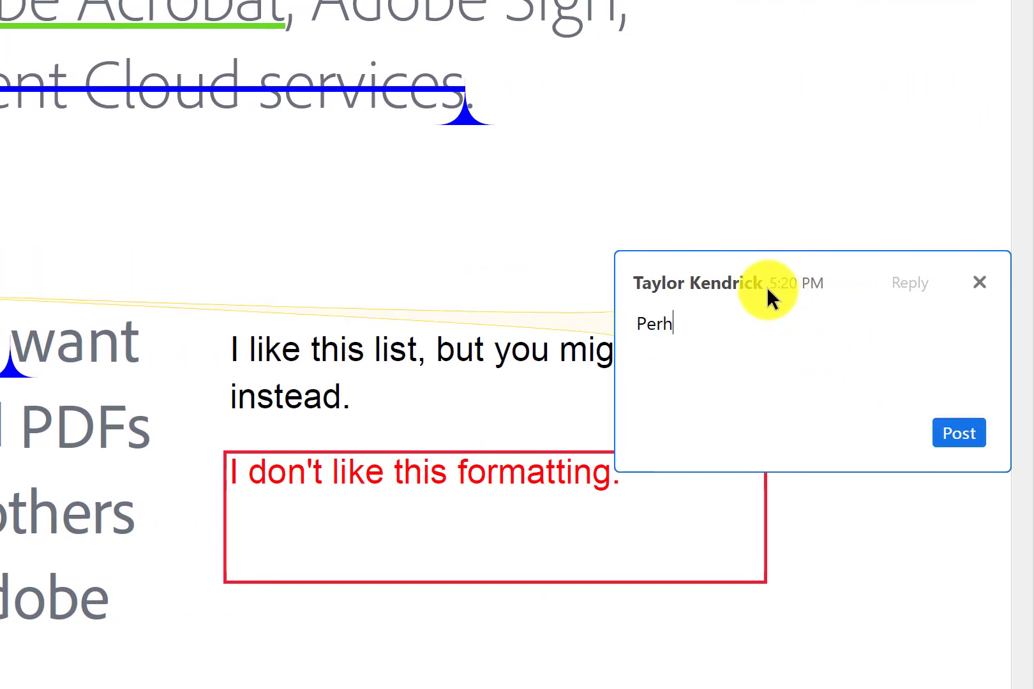
pyautogui.write('aps you would like t')
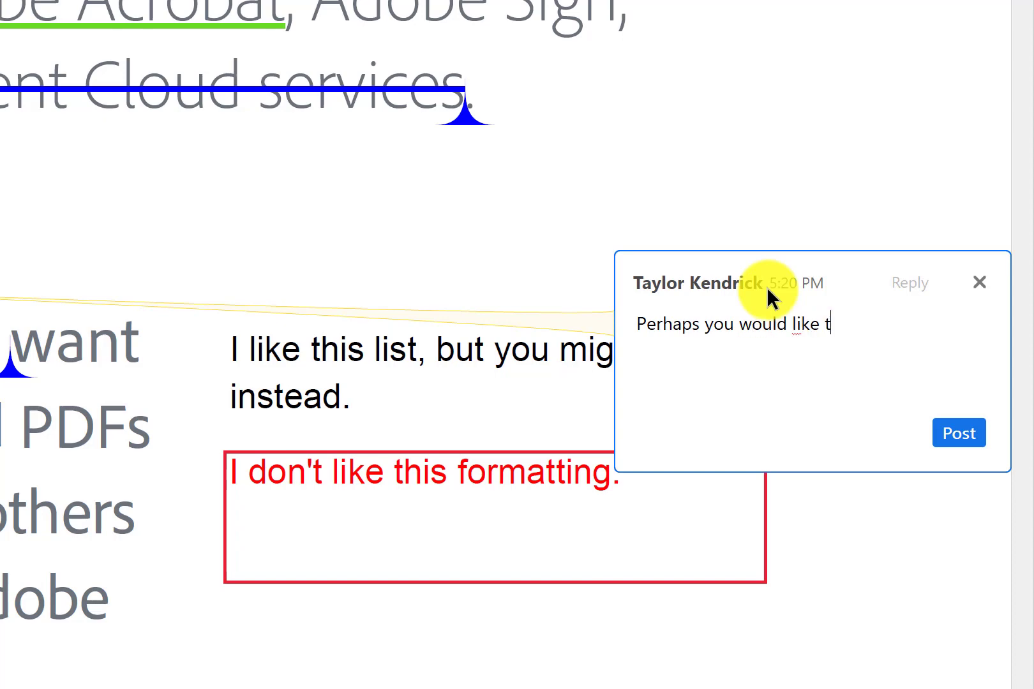
pyautogui.write('o indent this.')
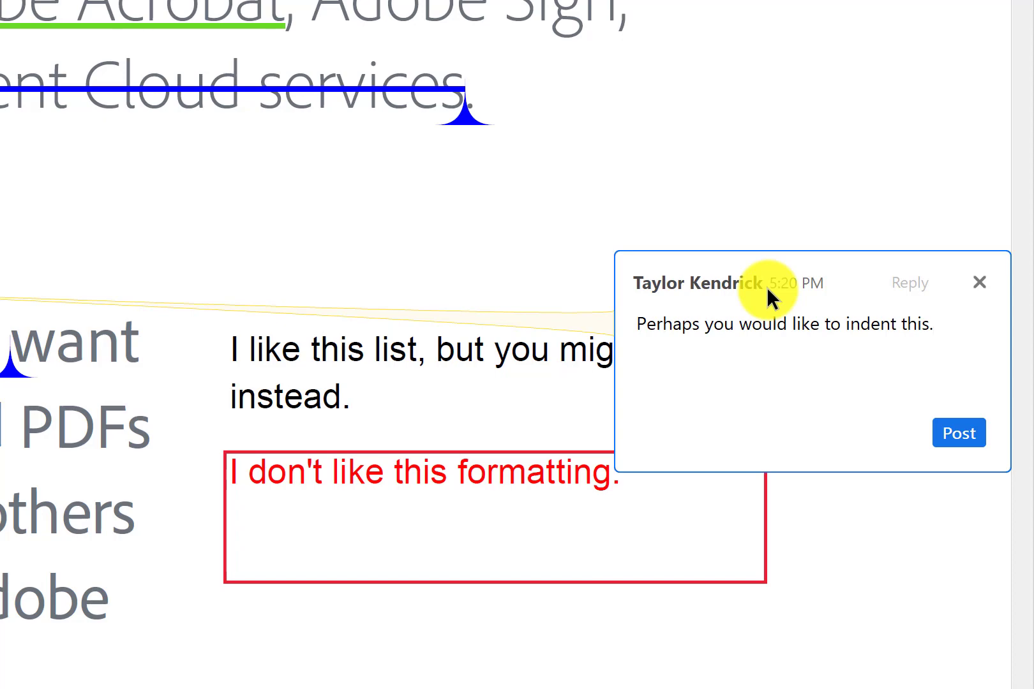
pyautogui.click(959, 432)
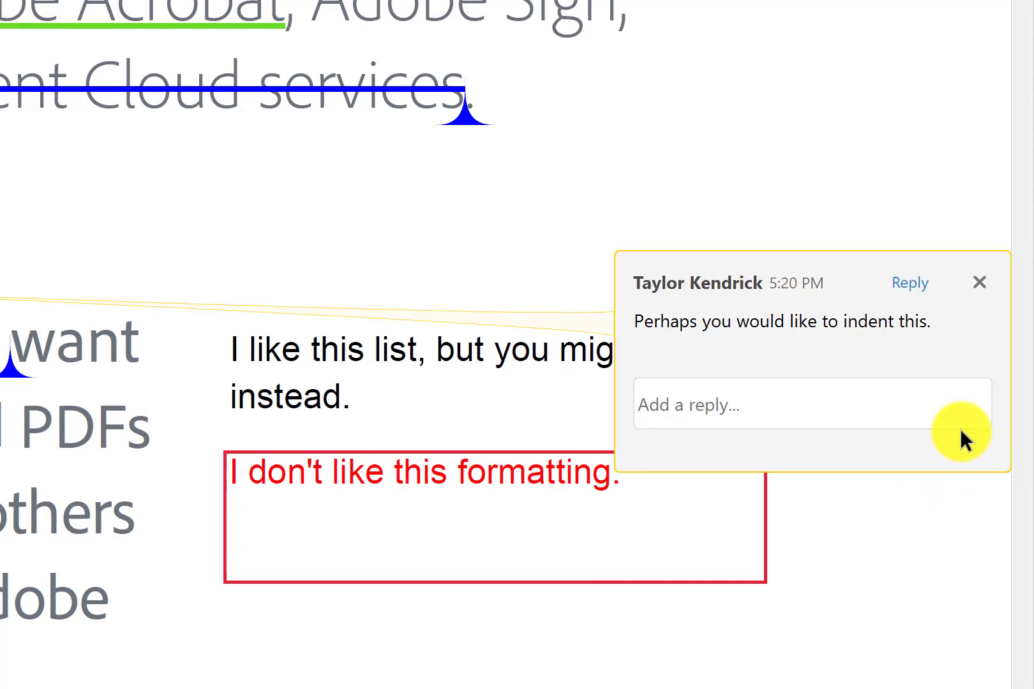
pyautogui.click(983, 284)
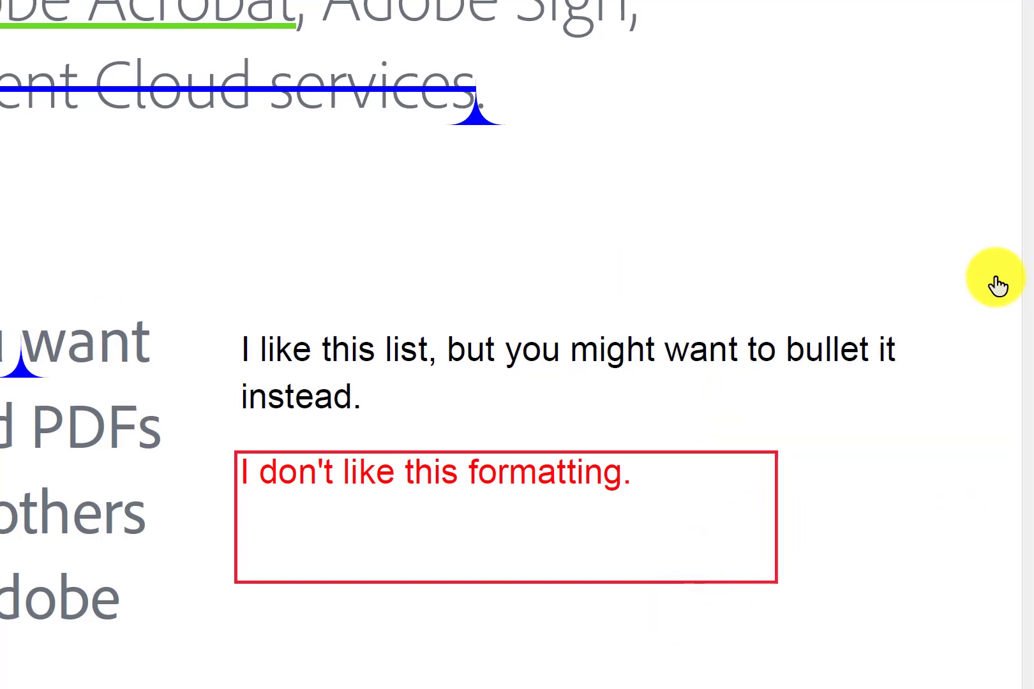
pyautogui.moveTo(121, 285)
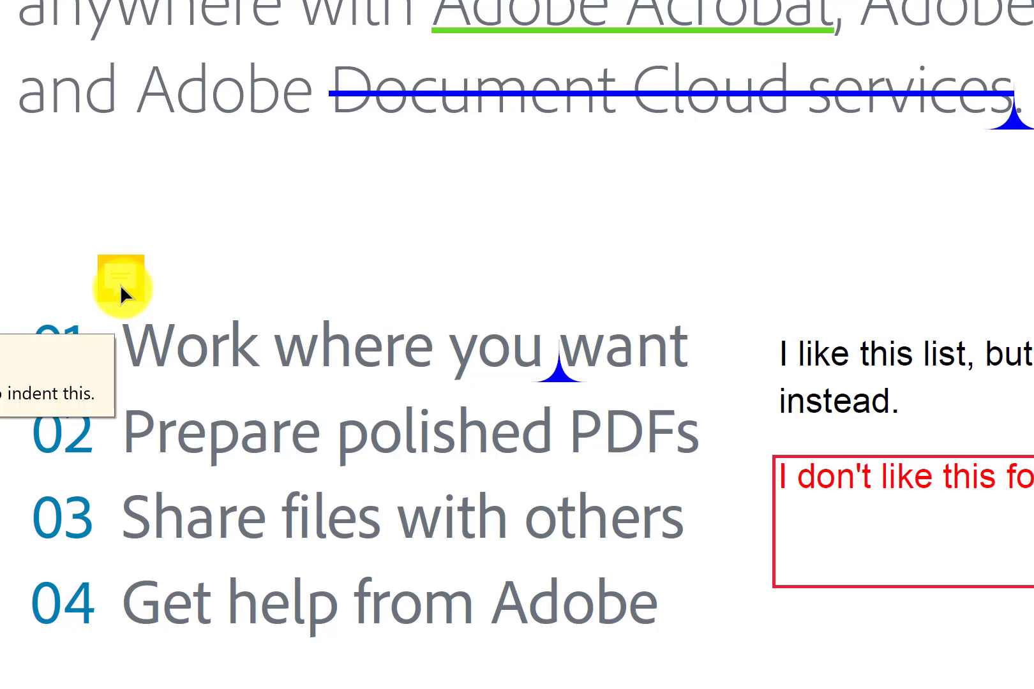
pyautogui.moveTo(120, 284); pyautogui.dragTo(693, 289)
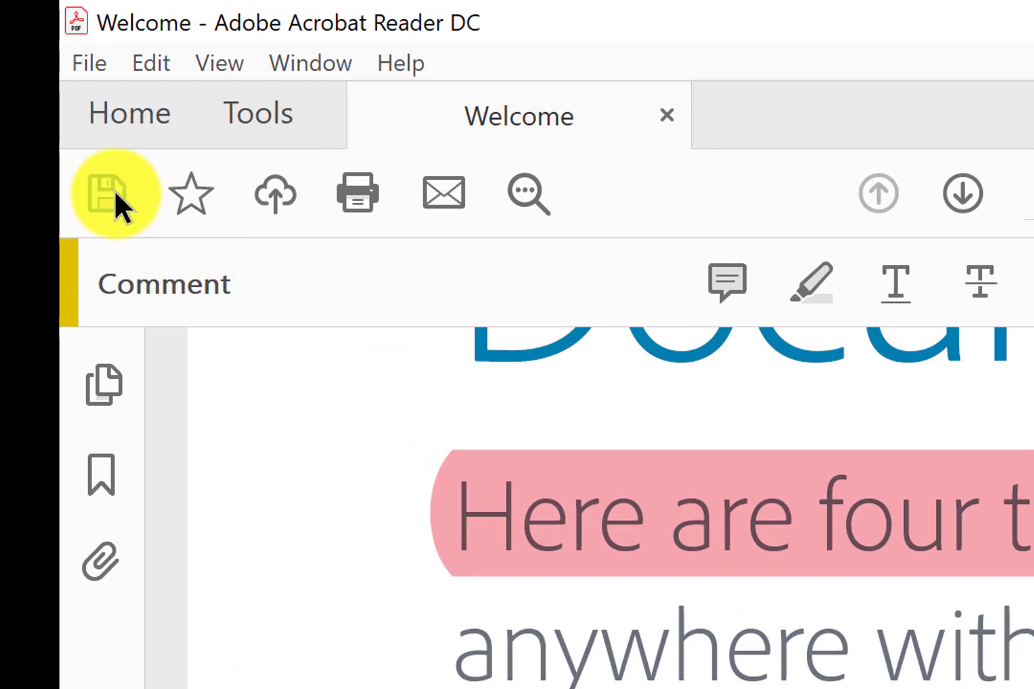
# Start saving the annotated PDF as a new copy and choose the Desktop as its location.
pyautogui.click(91, 64)
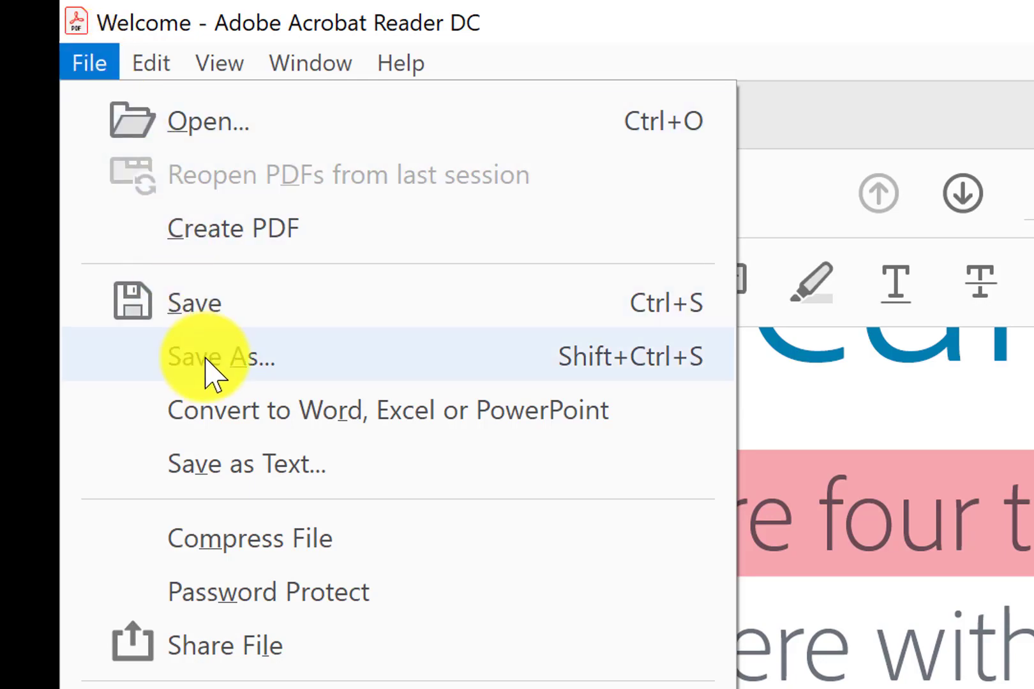
pyautogui.click(207, 359)
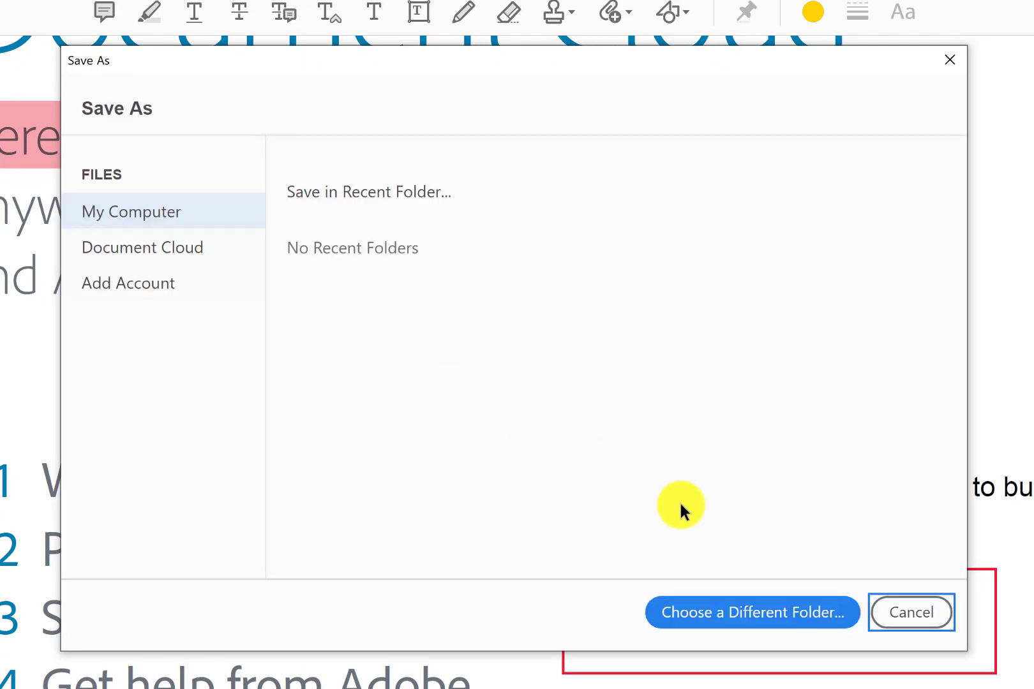
pyautogui.click(742, 617)
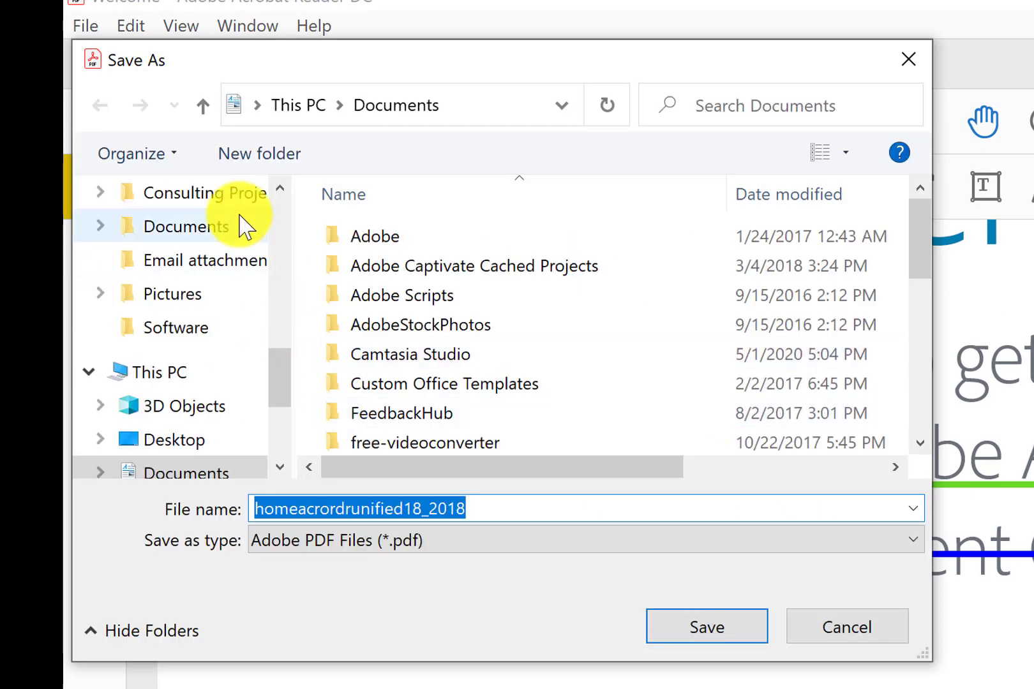
pyautogui.scroll(3, 240, 226)
pyautogui.scroll(5, 240, 226)
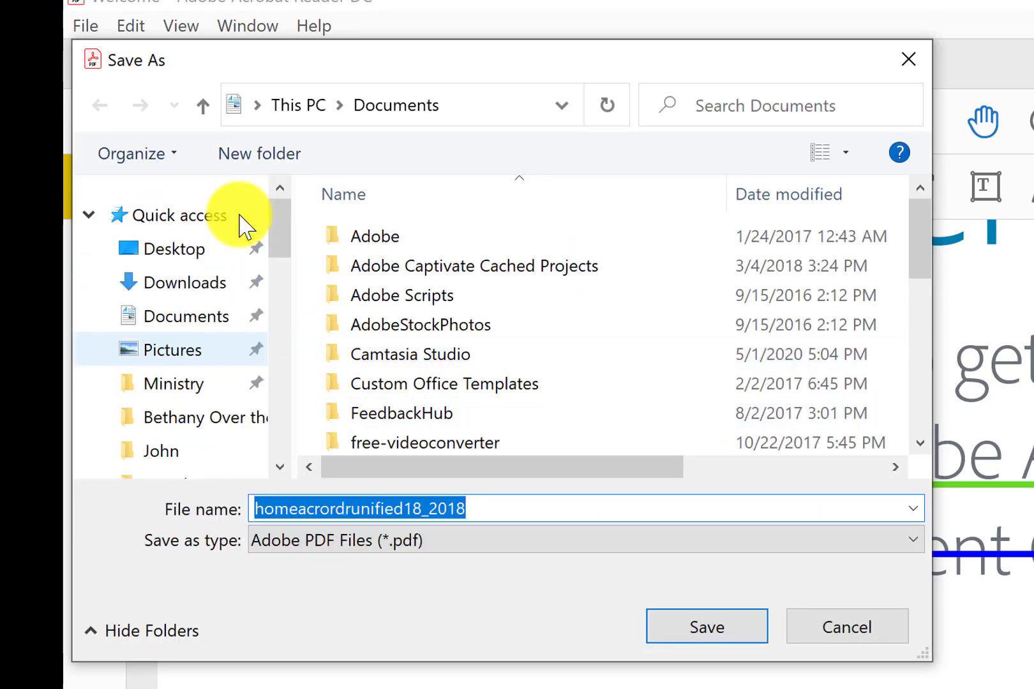
pyautogui.click(176, 252)
# Name the PDF copy "Welcome Update" and save it.
pyautogui.click(535, 508)
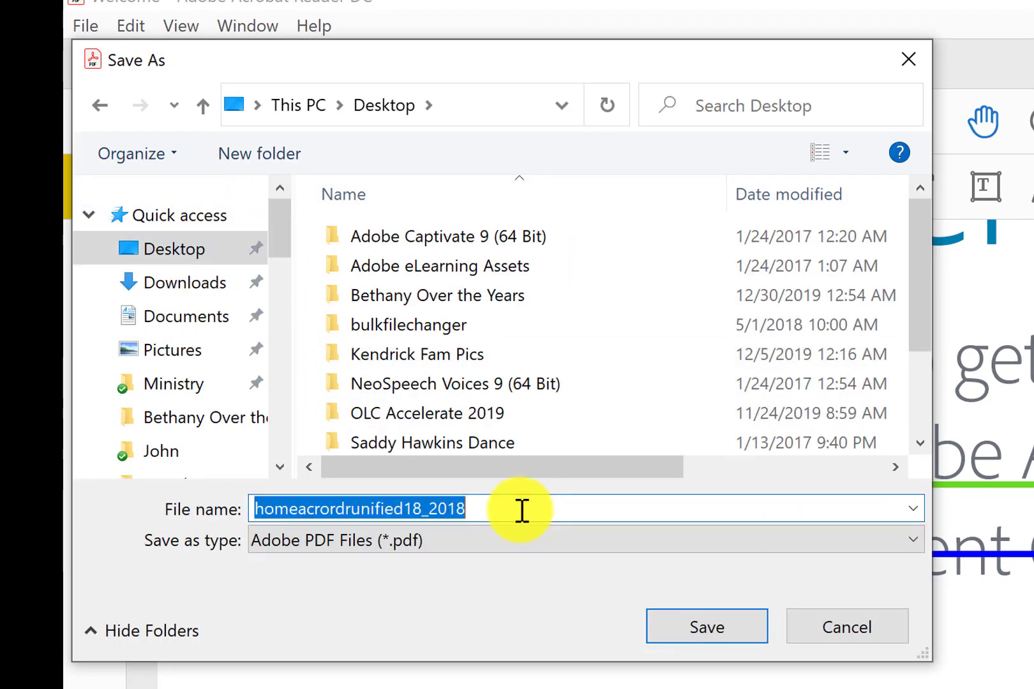
pyautogui.write('Welco')
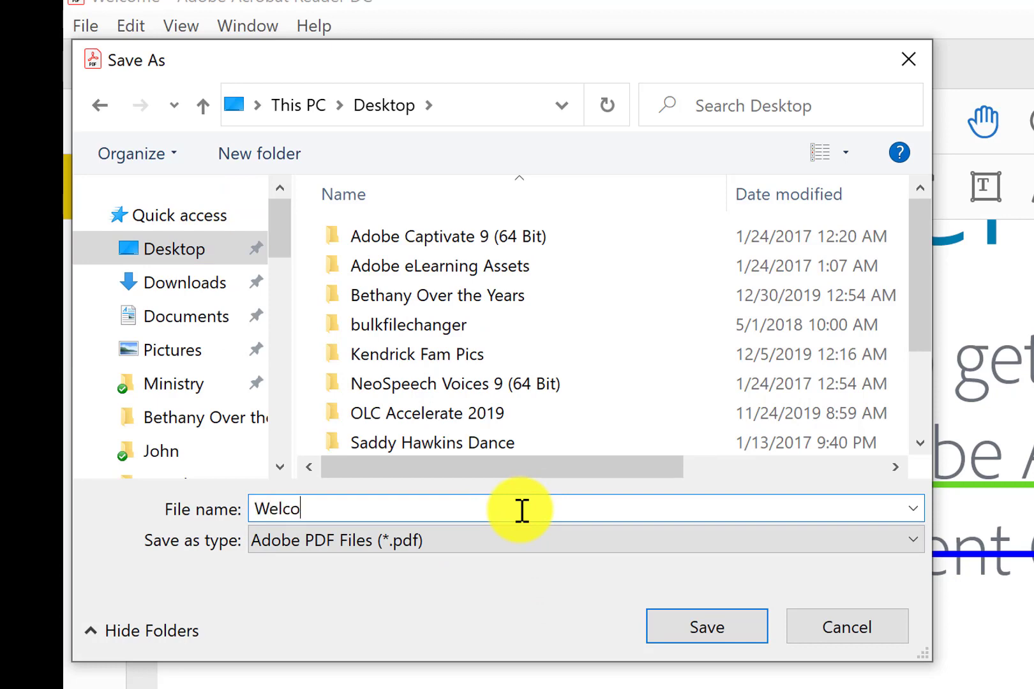
pyautogui.write('me Updarte')
pyautogui.press('BackSpace')
pyautogui.press('BackSpace')
pyautogui.press('BackSpace')
pyautogui.write('te')
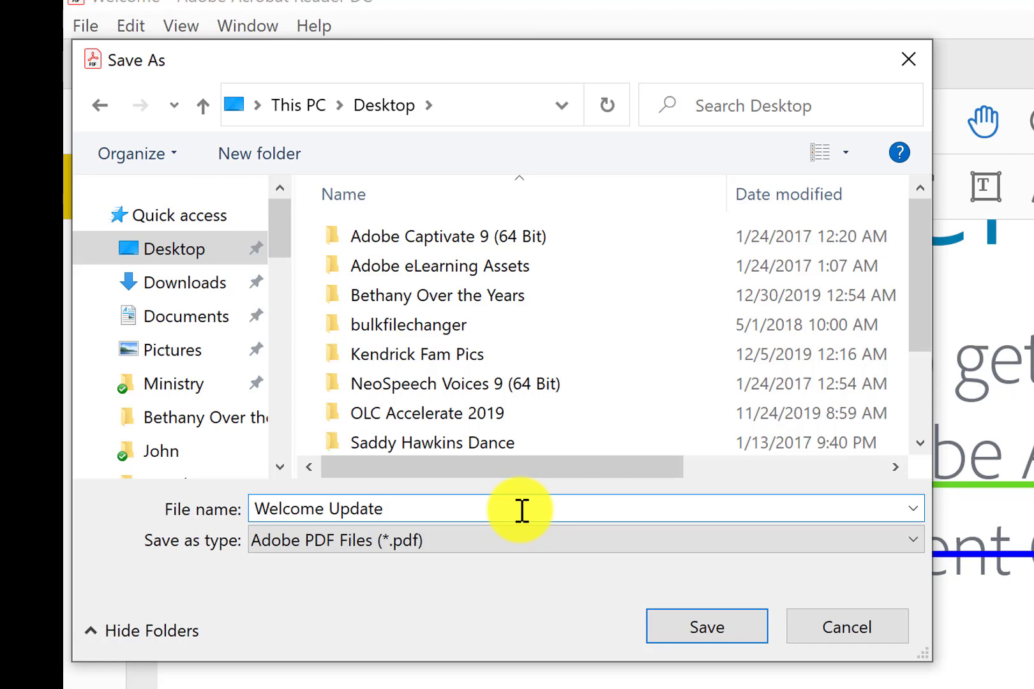
pyautogui.click(742, 627)
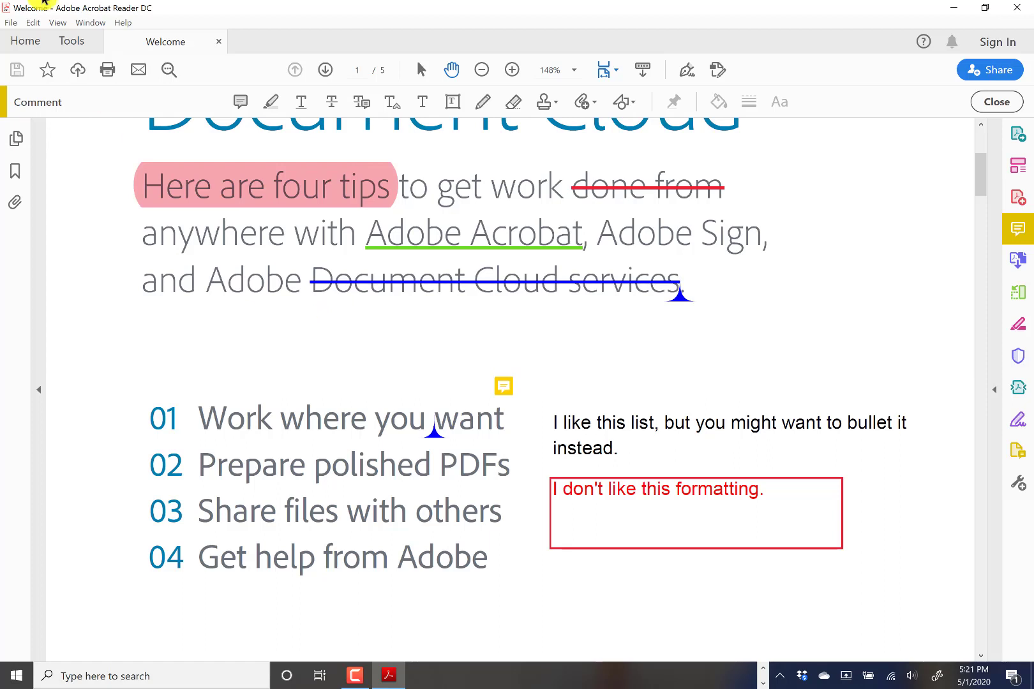
# Show the overview of all available tools and reopen the Comment tool set for the Welcome document.
pyautogui.click(72, 45)
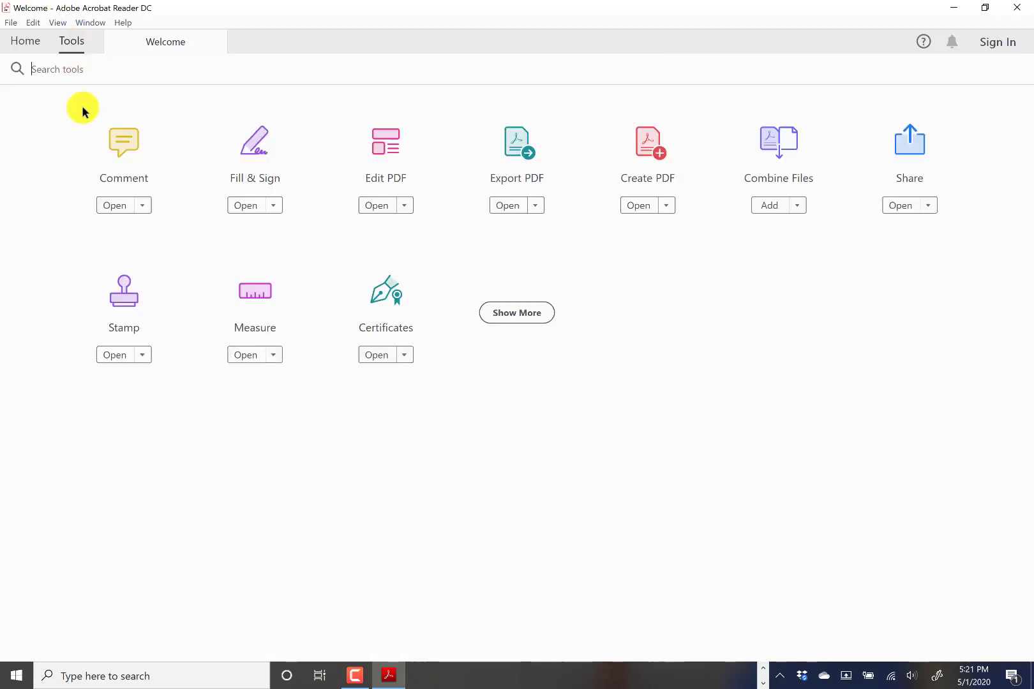
pyautogui.click(127, 150)
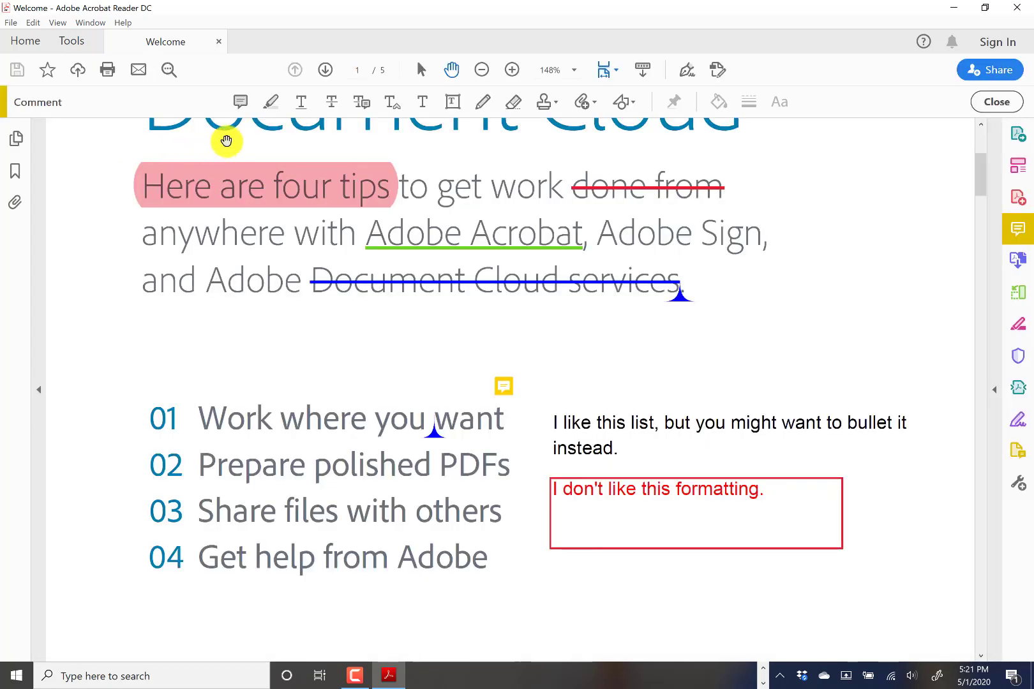